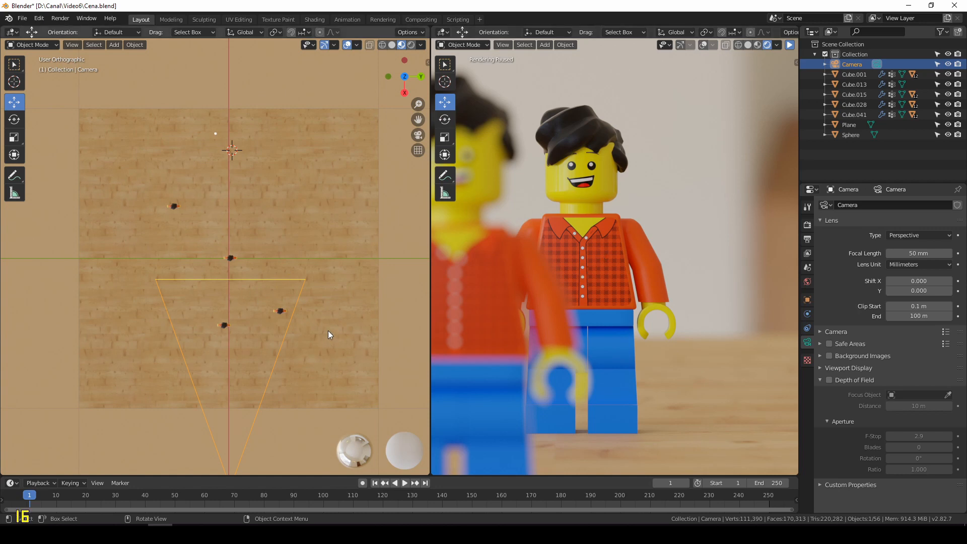
# Examine the figures and the camera's position in the scene in perspective view
pyautogui.moveTo(328, 330); pyautogui.dragTo(277, 278, button='middle')
pyautogui.scroll(4, 253, 290)
pyautogui.press('KP_5')
pyautogui.scroll(-5, 276, 257)
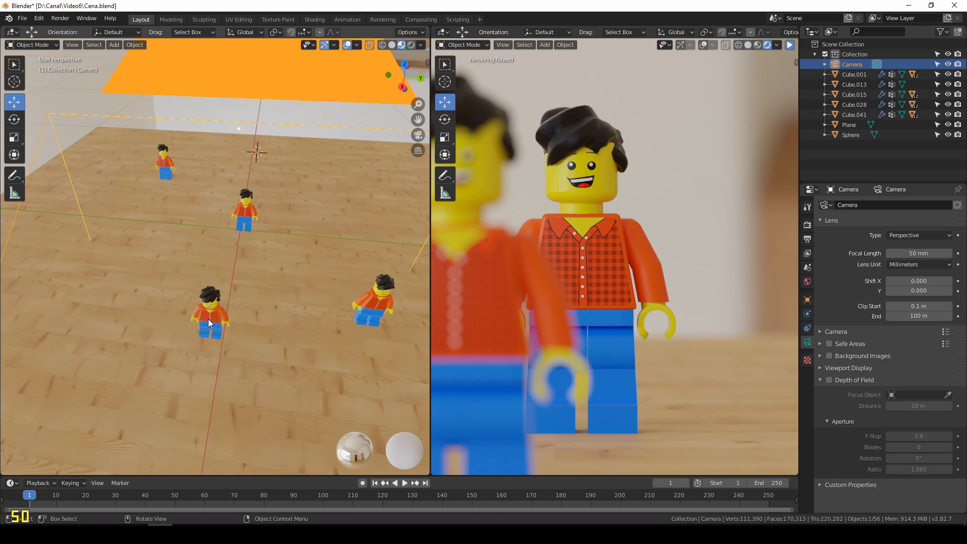
pyautogui.scroll(-5, 216, 297)
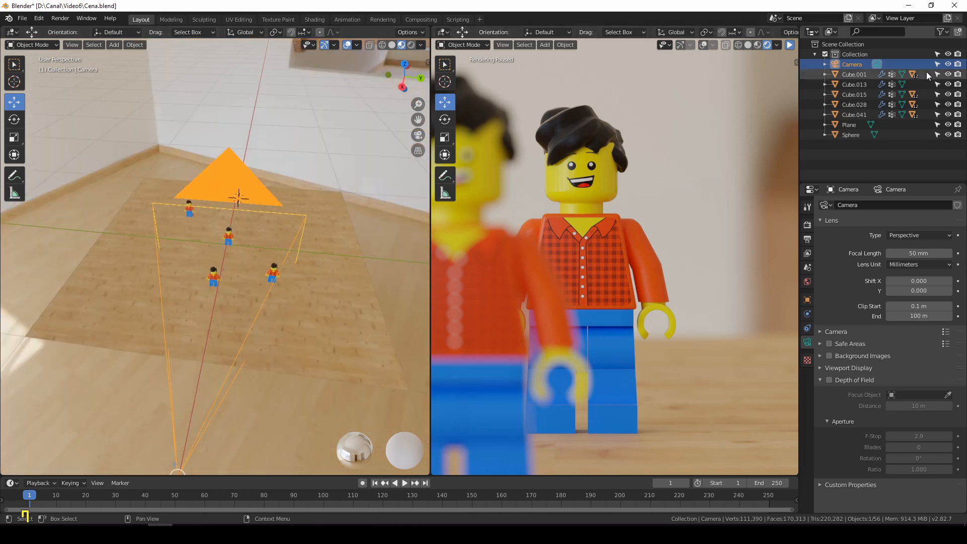
pyautogui.scroll(-2, 257, 322)
pyautogui.moveTo(257, 324); pyautogui.dragTo(211, 301, button='middle')
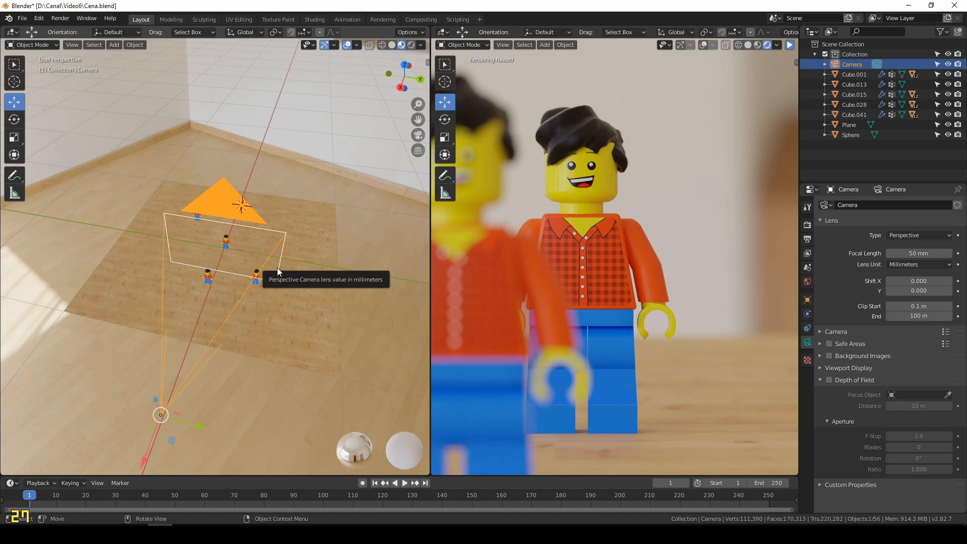
pyautogui.scroll(5, 239, 270)
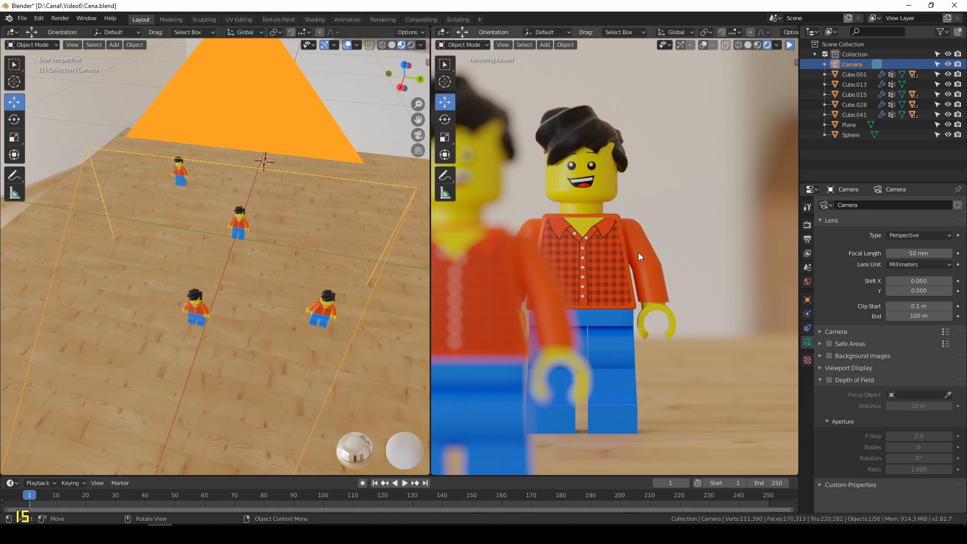
# Resume the paused live render in the camera viewport and inspect the figures with a wider framing
pyautogui.click(790, 45)
pyautogui.scroll(-8, 636, 161)
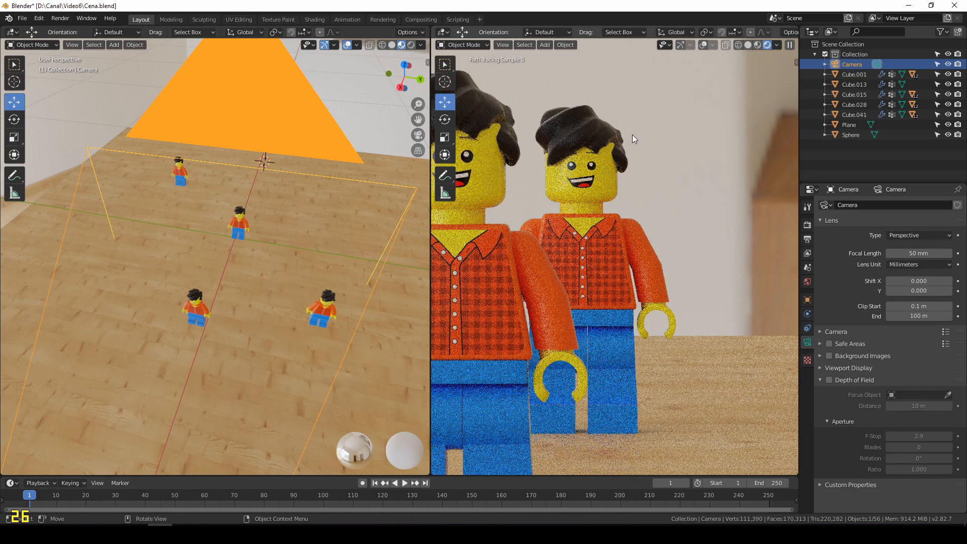
pyautogui.scroll(1, 636, 211)
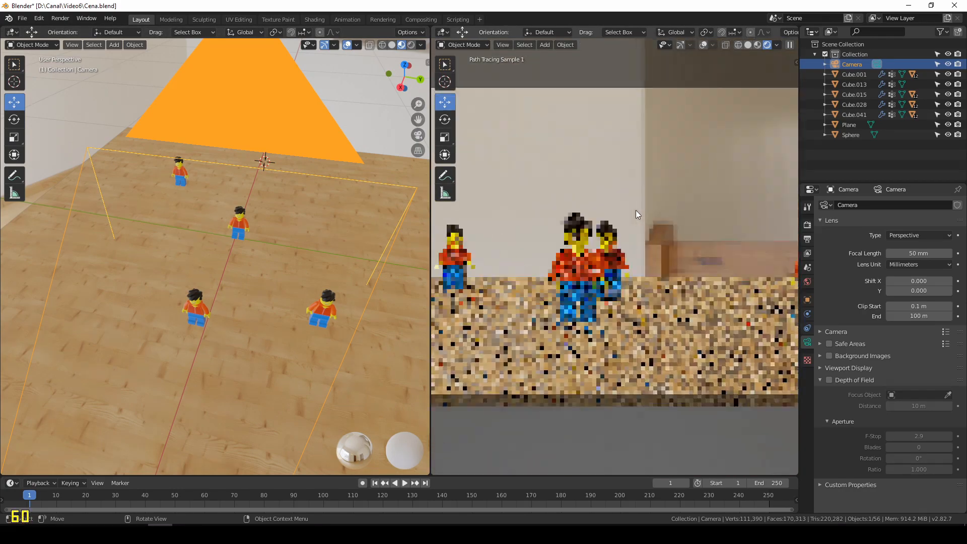
pyautogui.scroll(-5, 330, 302)
pyautogui.moveTo(344, 304); pyautogui.dragTo(327, 304, button='middle')
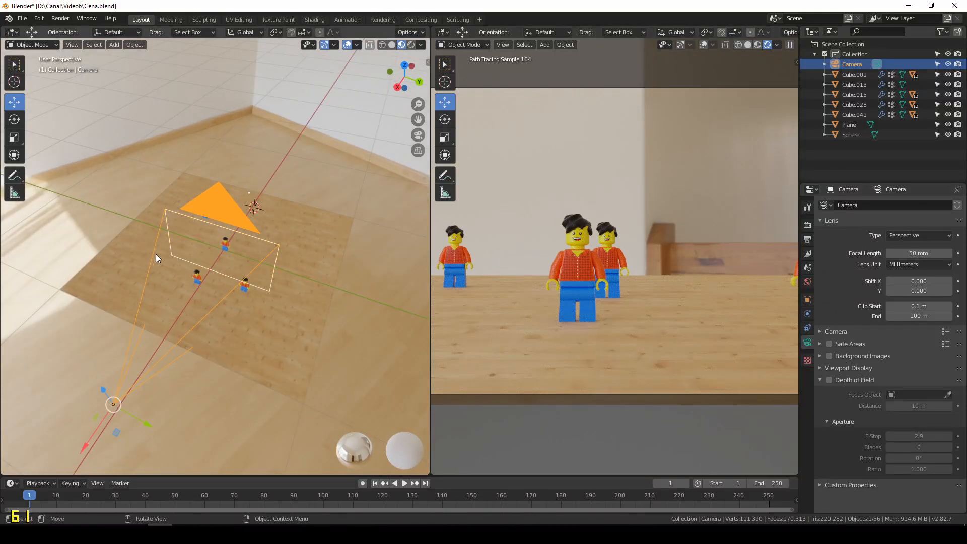
pyautogui.scroll(-1, 192, 284)
pyautogui.scroll(3, 192, 284)
pyautogui.moveTo(254, 309); pyautogui.dragTo(201, 302, button='middle')
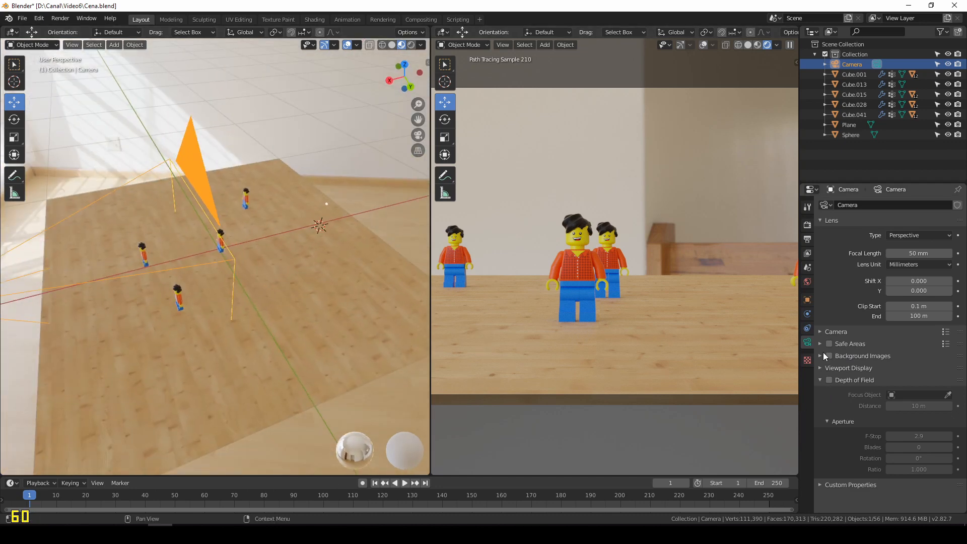
# Turn on Limits in the camera's viewport display settings
pyautogui.click(823, 367)
pyautogui.scroll(-2, 877, 383)
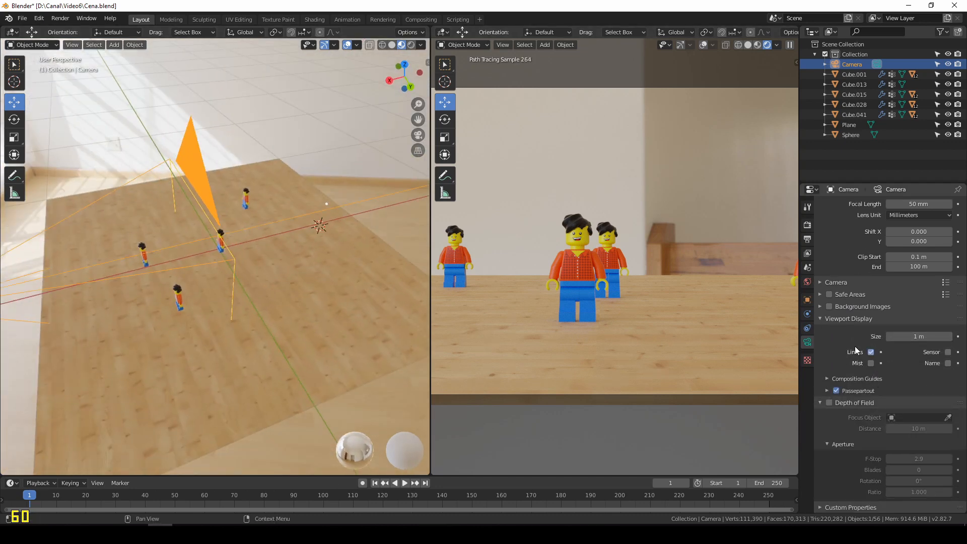
pyautogui.scroll(-4, 614, 242)
pyautogui.scroll(-6, 239, 223)
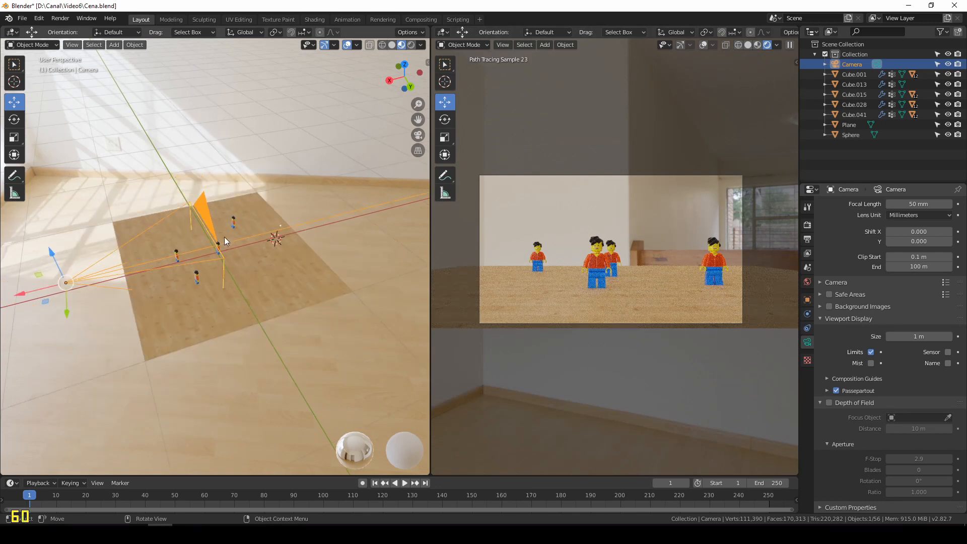
pyautogui.scroll(2, 242, 252)
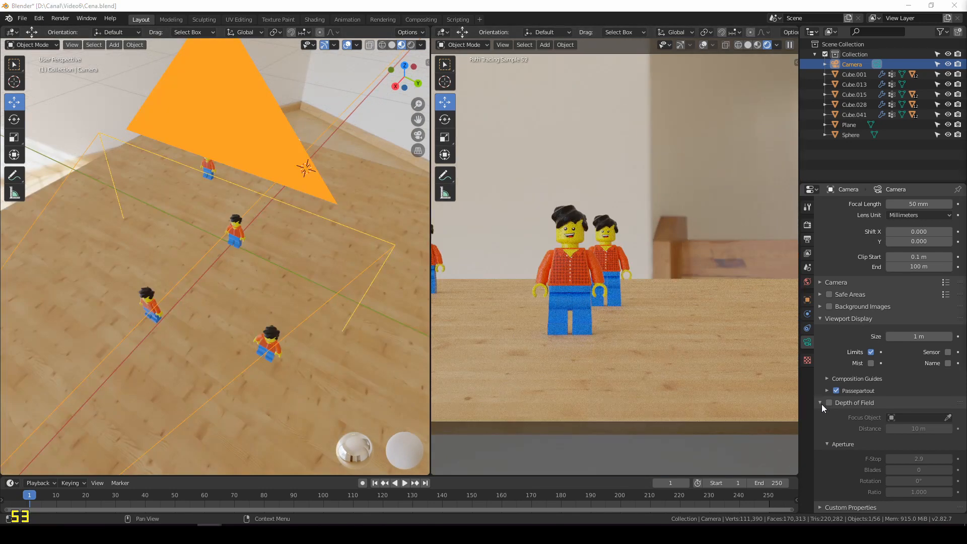
# Enable the camera's depth of field and sample the central figure, Cube.001, as its focus object
pyautogui.click(828, 403)
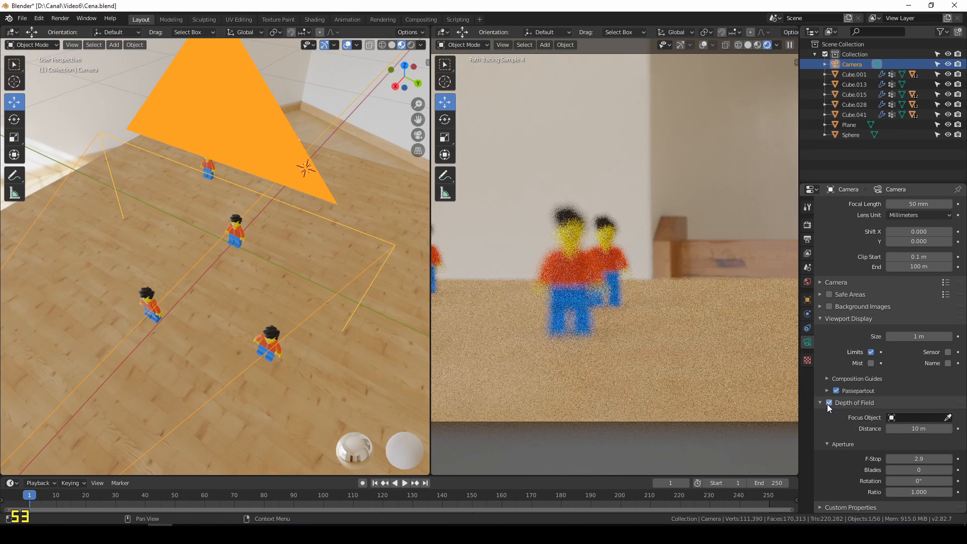
pyautogui.scroll(-1, 598, 225)
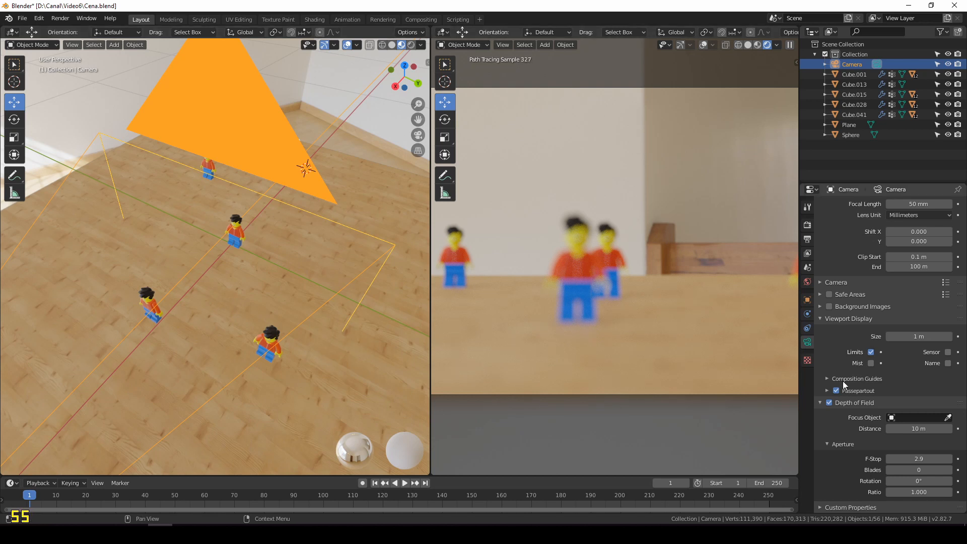
pyautogui.scroll(7, 285, 279)
pyautogui.moveTo(280, 274); pyautogui.dragTo(307, 267, button='middle')
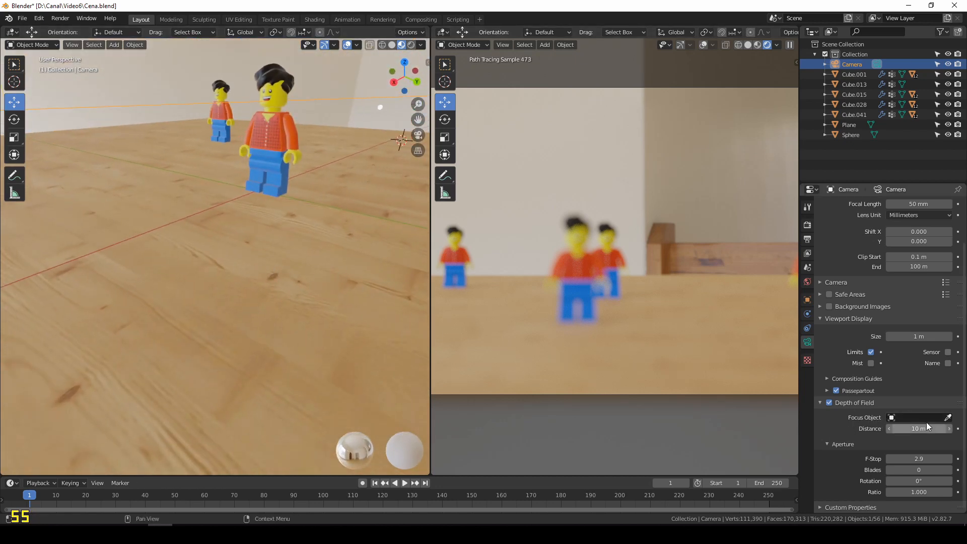
pyautogui.click(902, 417)
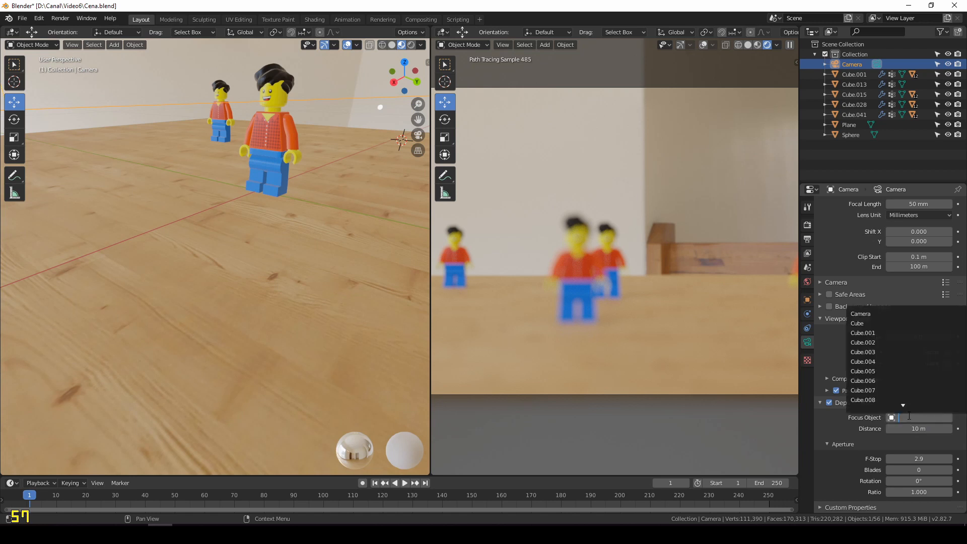
pyautogui.click(841, 434)
pyautogui.click(949, 419)
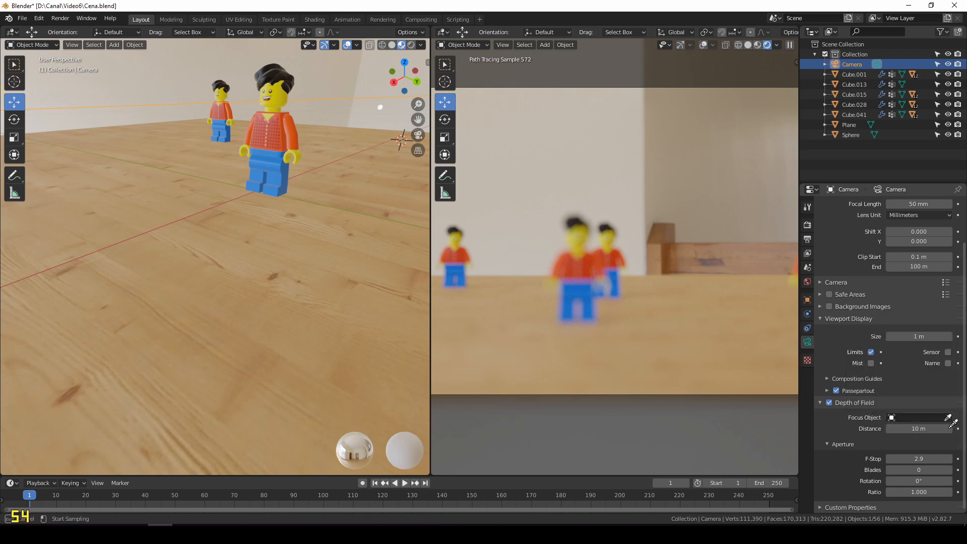
pyautogui.click(270, 131)
# Inspect the depth-of-field blur on the near, focused and distant figures in the rendered camera view
pyautogui.scroll(5, 630, 235)
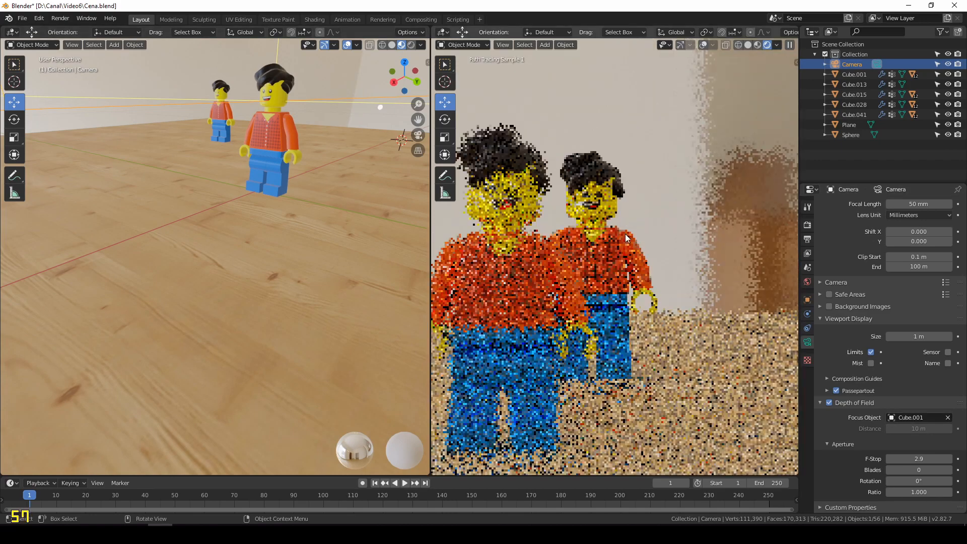
pyautogui.scroll(1, 629, 234)
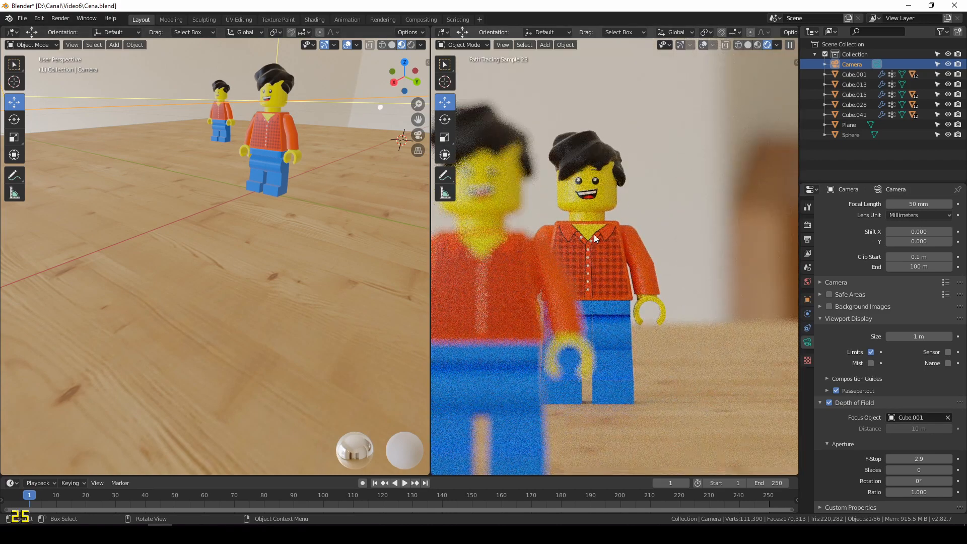
pyautogui.scroll(-6, 594, 234)
pyautogui.scroll(6, 699, 250)
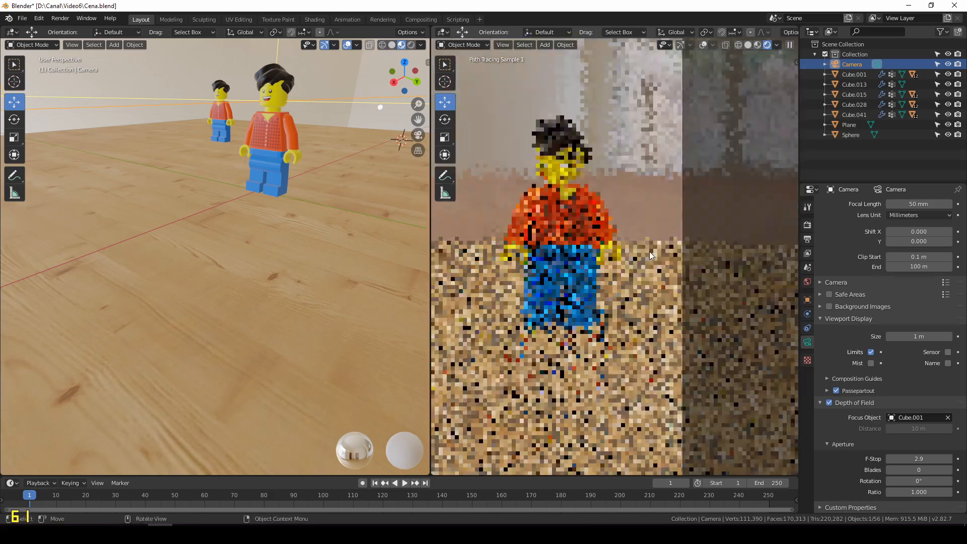
pyautogui.scroll(-6, 597, 204)
pyautogui.scroll(3, 720, 248)
pyautogui.scroll(3, 615, 213)
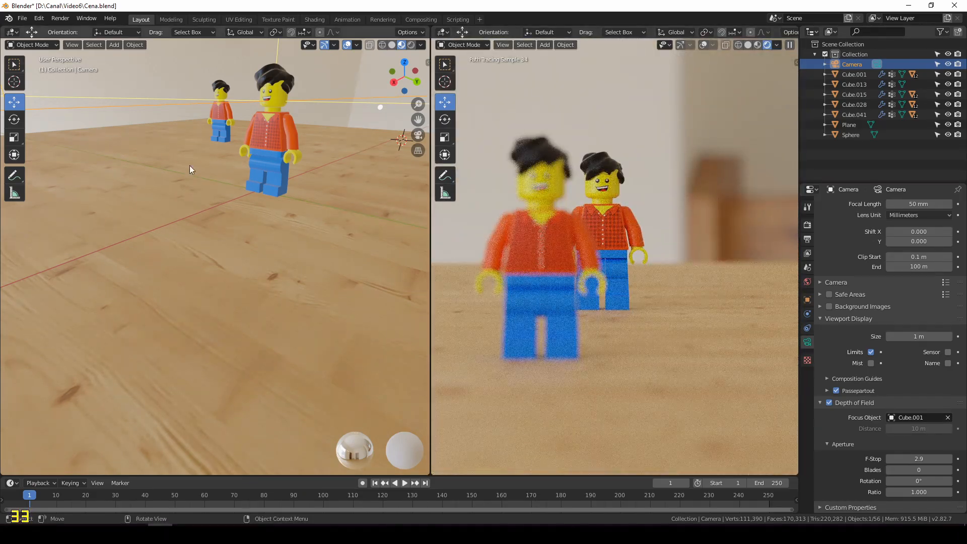
# Show the scene in a top-down orthographic view turned 90 degrees, with the camera's field of view and all four figures framed
pyautogui.scroll(-3, 218, 168)
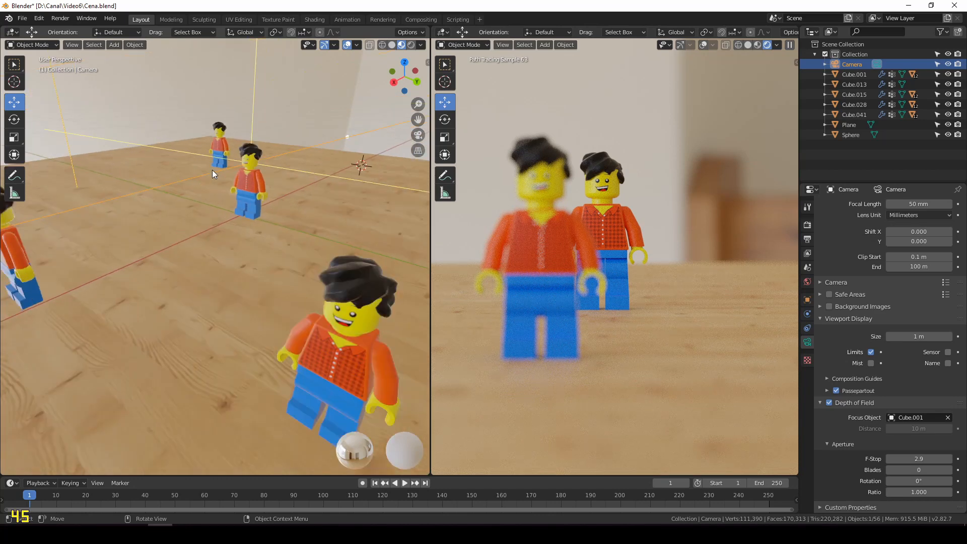
pyautogui.press('KP_7')
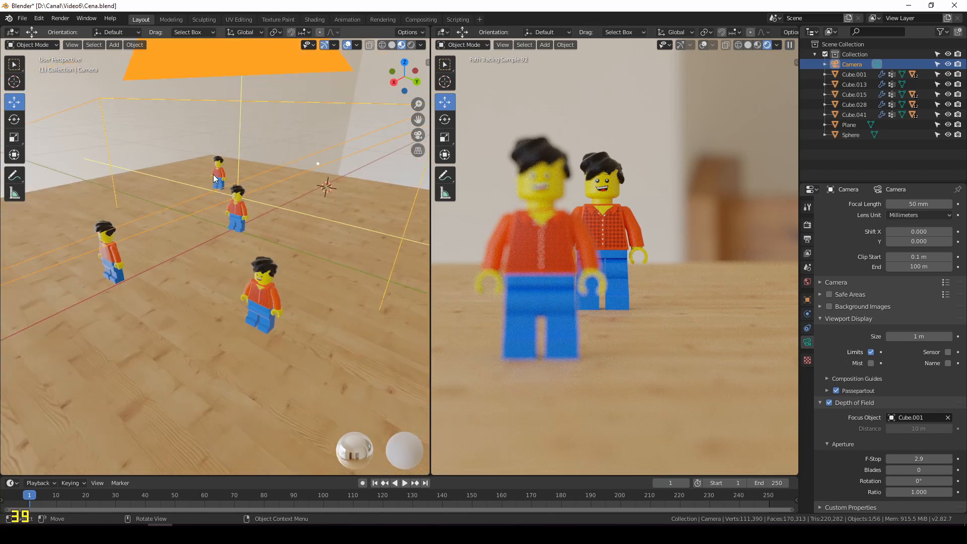
pyautogui.press('KP_6')
pyautogui.press('KP_6')
pyautogui.press('KP_6')
pyautogui.press('KP_6')
pyautogui.press('KP_6')
pyautogui.press('KP_6')
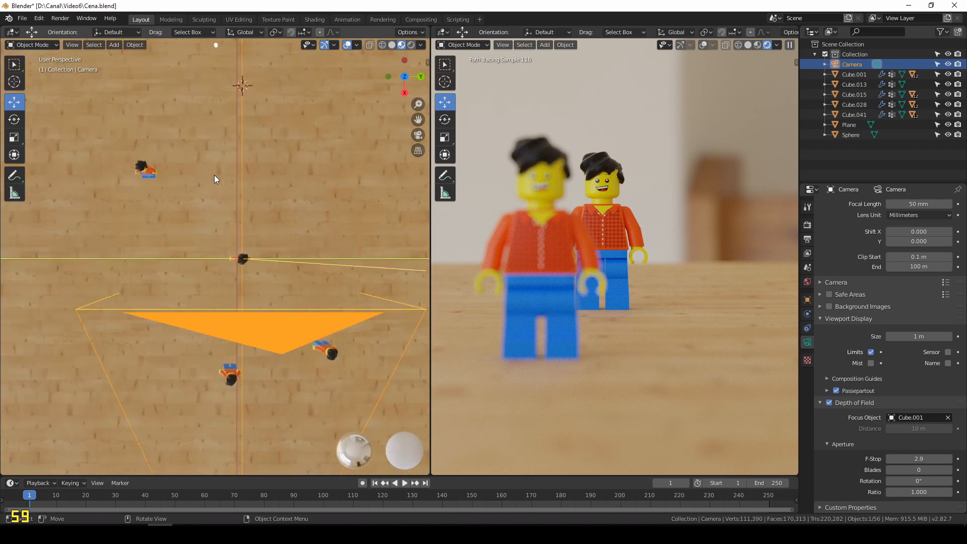
pyautogui.press('KP_5')
pyautogui.scroll(-1, 214, 175)
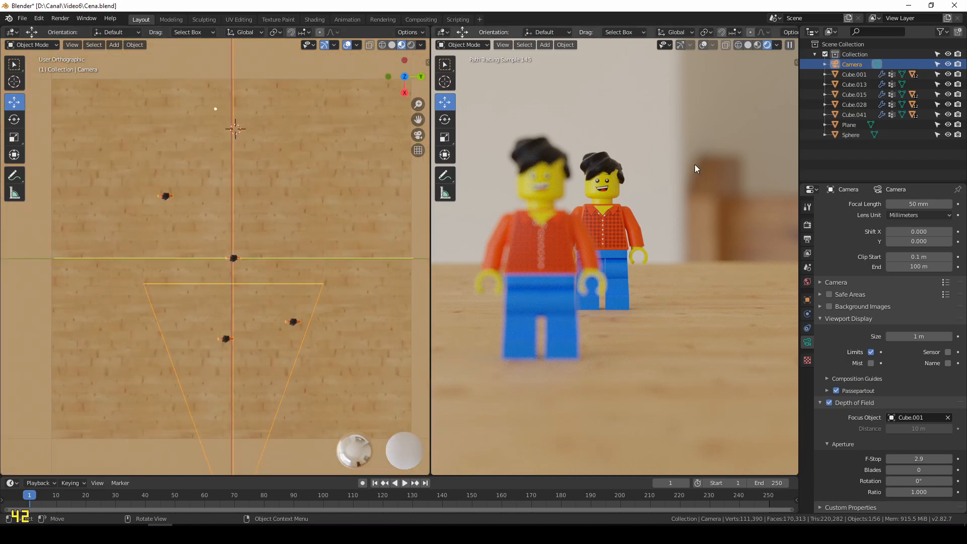
pyautogui.scroll(3, 231, 279)
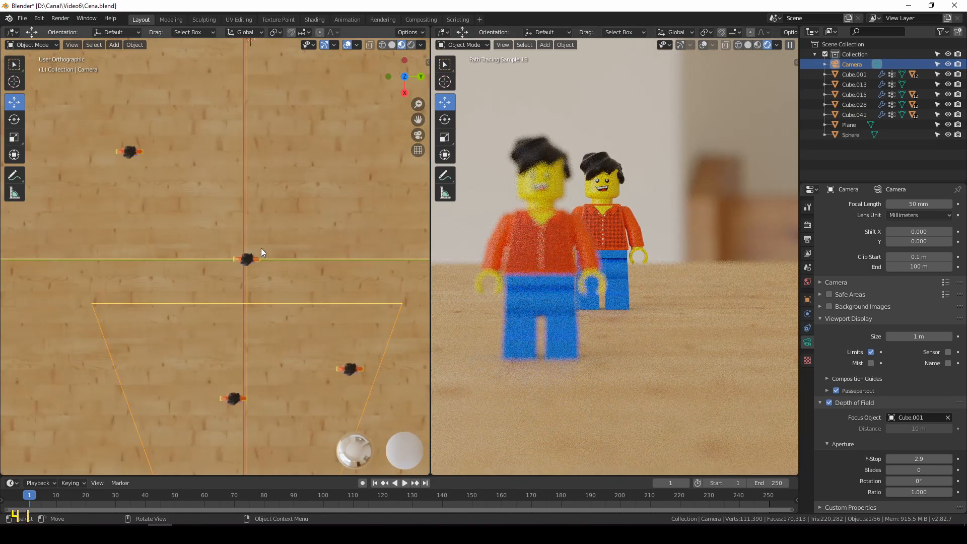
pyautogui.scroll(-4, 243, 262)
pyautogui.scroll(1, 238, 255)
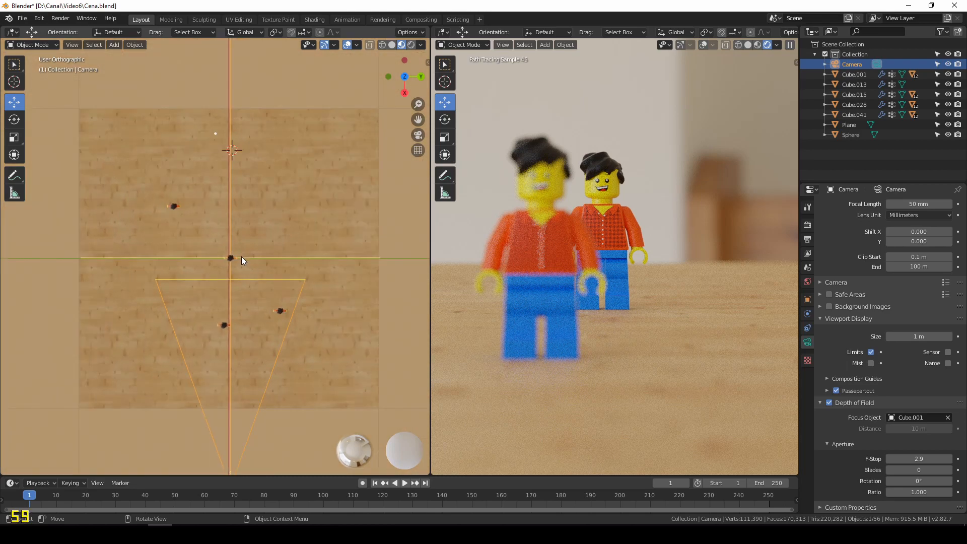
# Start a screen capture of the top-down viewport and mark the focus zone around the central figure with a wide red rectangle
pyautogui.press('ctrl+Print')
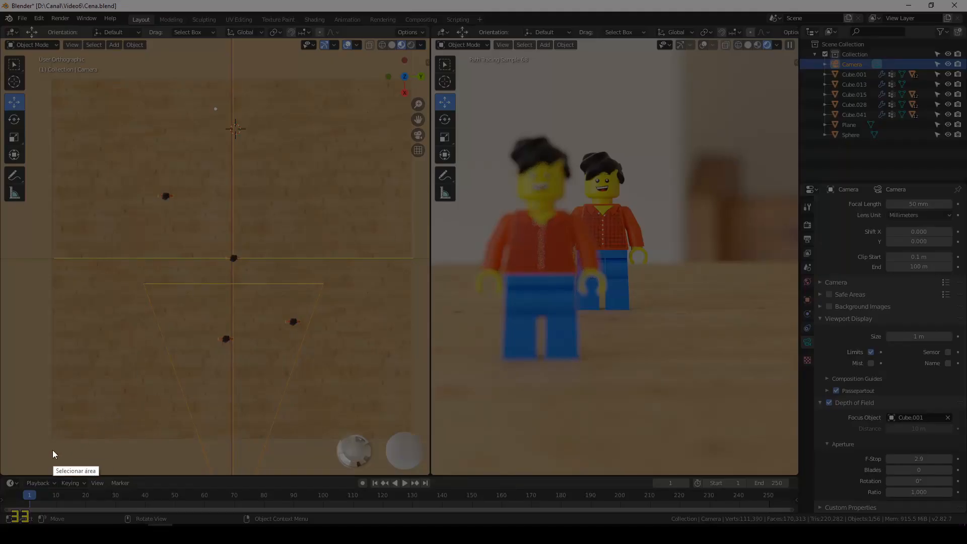
pyautogui.moveTo(0, 474)
pyautogui.mouseDown()
pyautogui.moveTo(307, 177)
pyautogui.moveTo(433, 28)
pyautogui.mouseUp()
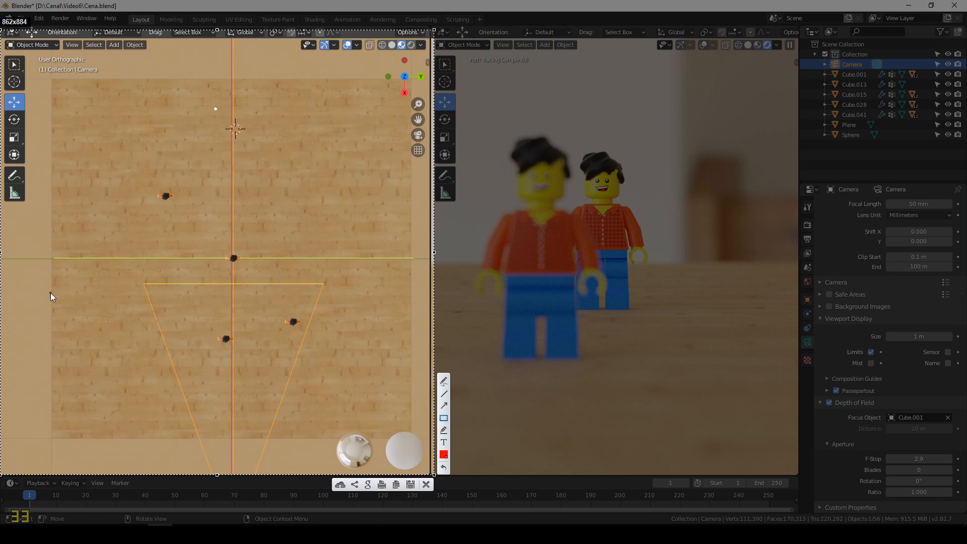
pyautogui.moveTo(50, 293)
pyautogui.mouseDown()
pyautogui.moveTo(208, 255)
pyautogui.moveTo(411, 234)
pyautogui.mouseUp()
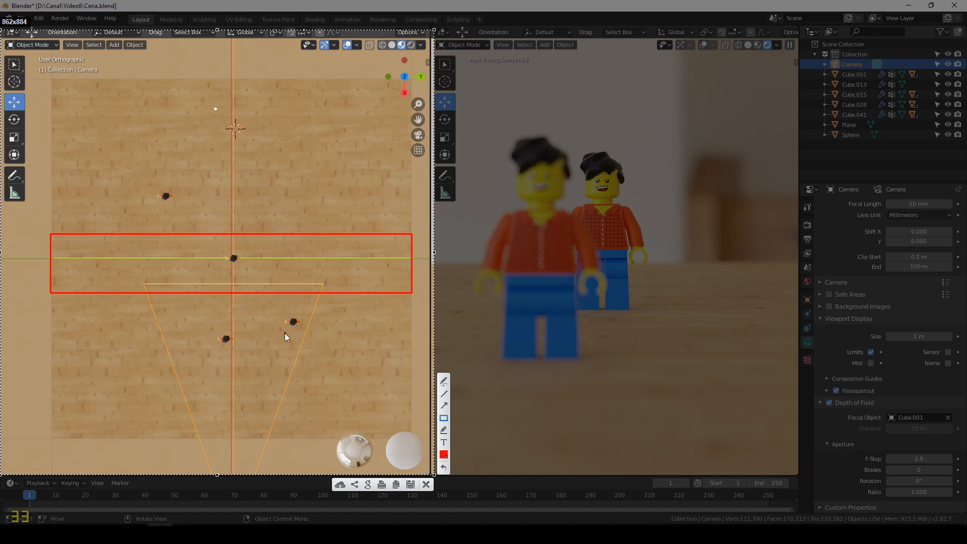
# Annotate the capture with red arrows pointing at the three figures outside the focus zone and at spots inside the rectangle
pyautogui.click(445, 406)
pyautogui.moveTo(373, 390); pyautogui.dragTo(304, 330)
pyautogui.moveTo(260, 411); pyautogui.dragTo(228, 349)
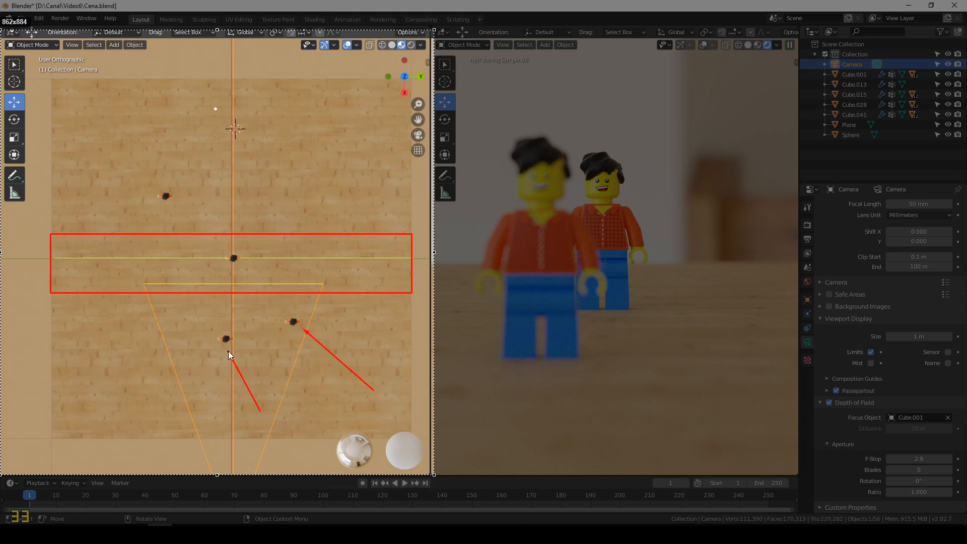
pyautogui.moveTo(179, 195); pyautogui.dragTo(177, 193)
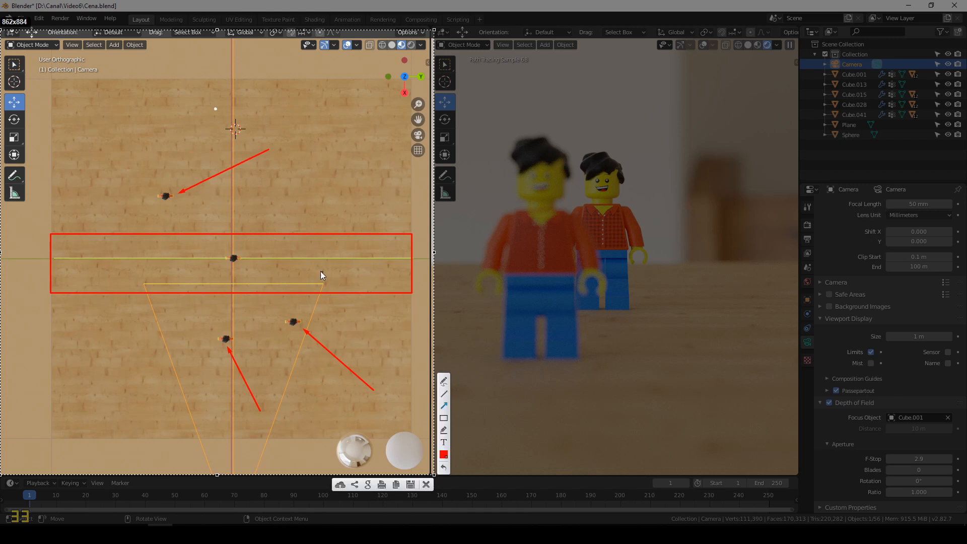
pyautogui.moveTo(337, 278); pyautogui.dragTo(304, 269)
pyautogui.moveTo(142, 279); pyautogui.dragTo(171, 251)
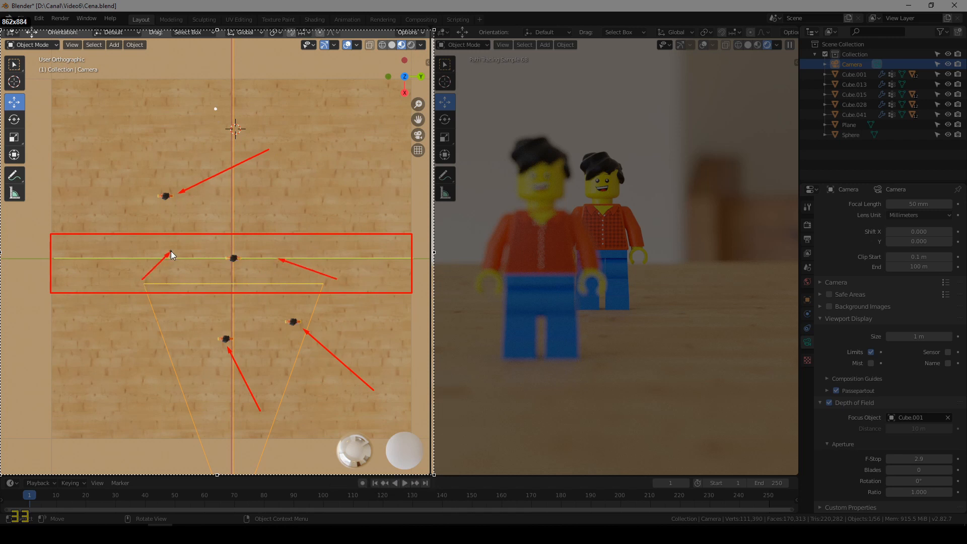
pyautogui.moveTo(389, 283); pyautogui.dragTo(373, 256)
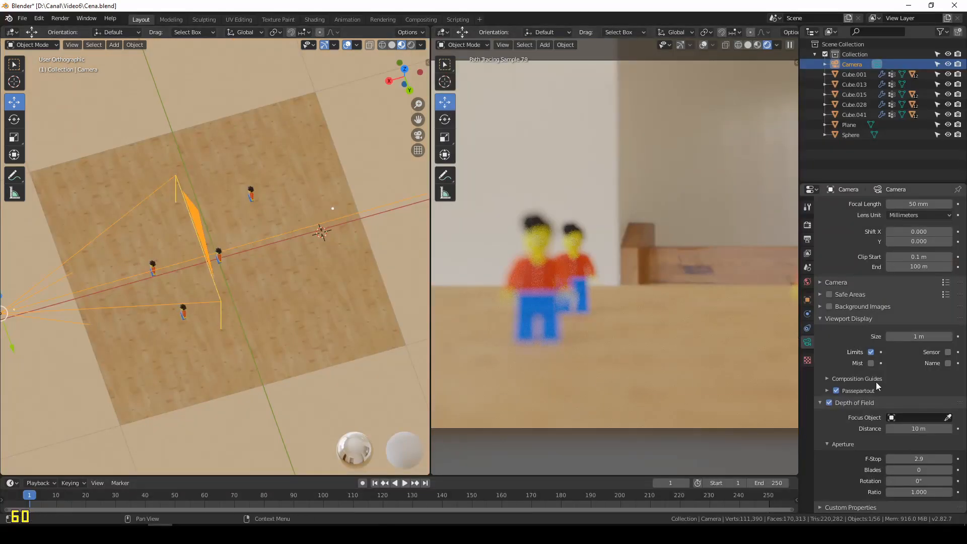
# Sample the rear figure, Cube.001, in the rendered camera view as the depth-of-field focus object
pyautogui.click(949, 419)
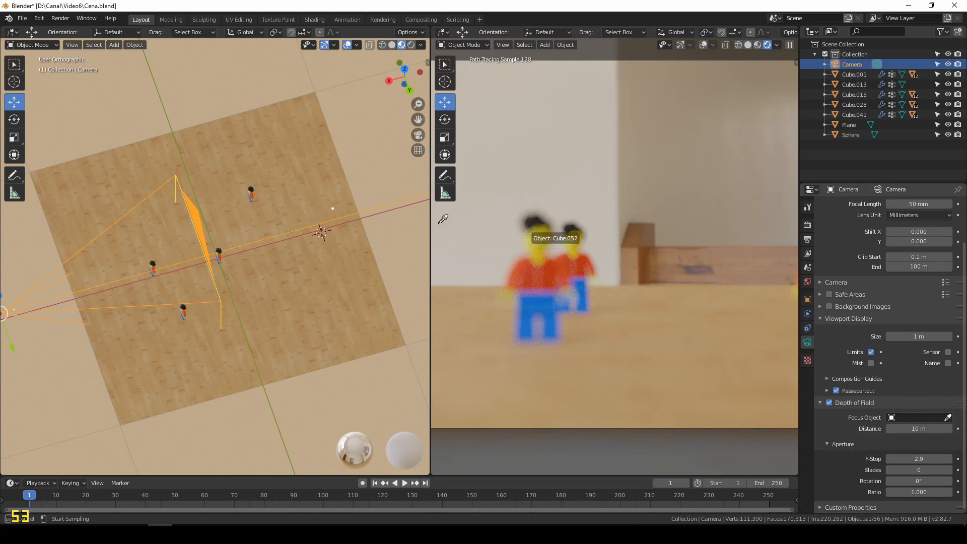
pyautogui.click(587, 257)
pyautogui.scroll(6, 203, 276)
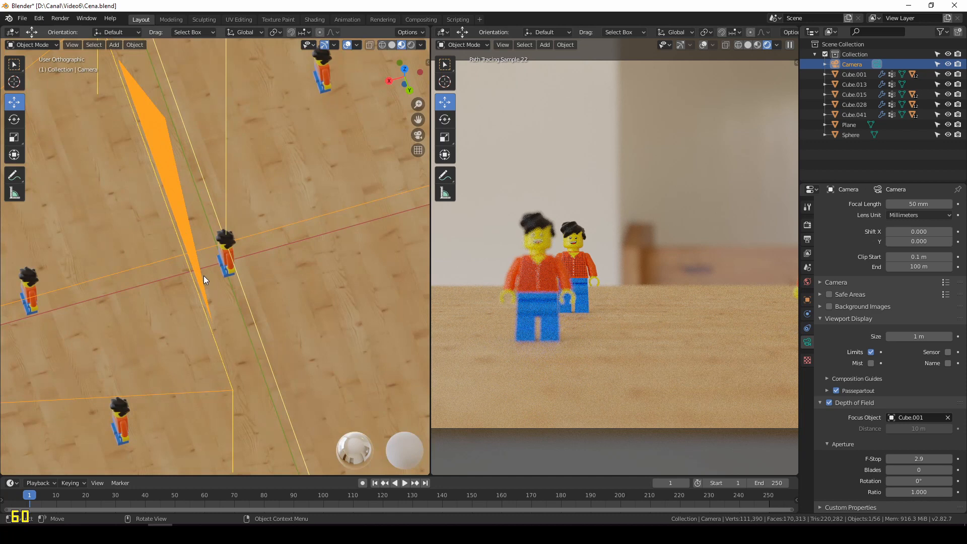
# Try moving the central figure, Cube.001, back and forth along the X axis as the camera's focus object, including from the top view
pyautogui.click(226, 262)
pyautogui.moveTo(225, 262); pyautogui.dragTo(225, 200, button='middle')
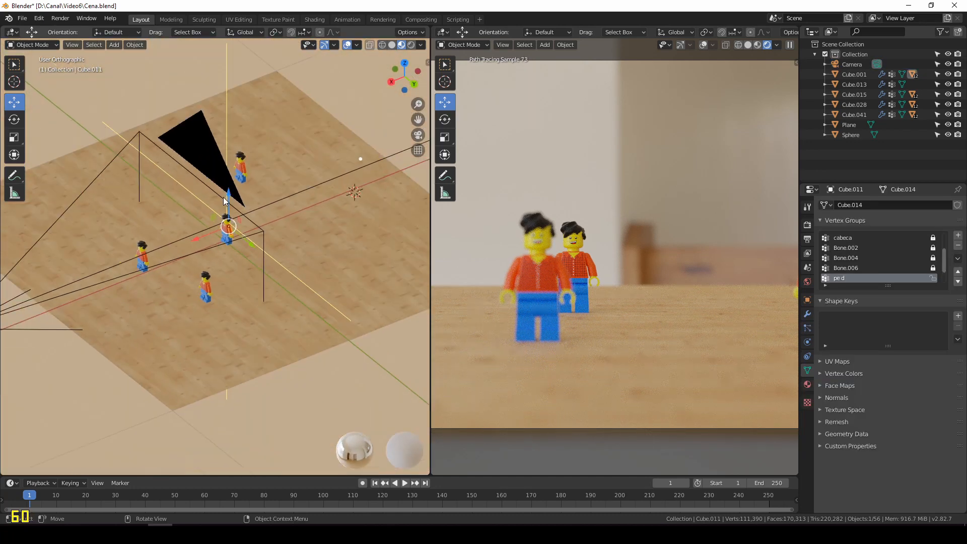
pyautogui.scroll(6, 225, 200)
pyautogui.click(261, 154)
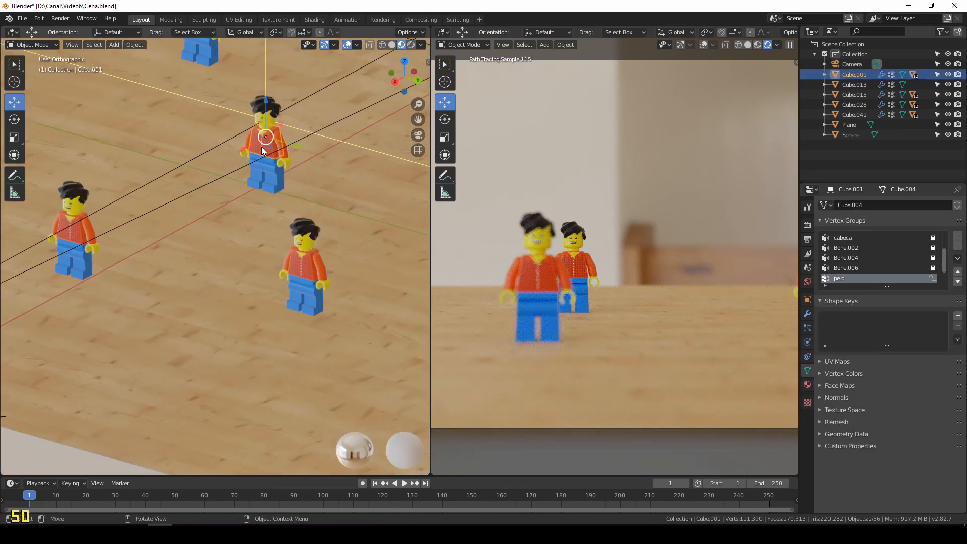
pyautogui.scroll(-3, 264, 151)
pyautogui.scroll(-3, 383, 244)
pyautogui.press('g')
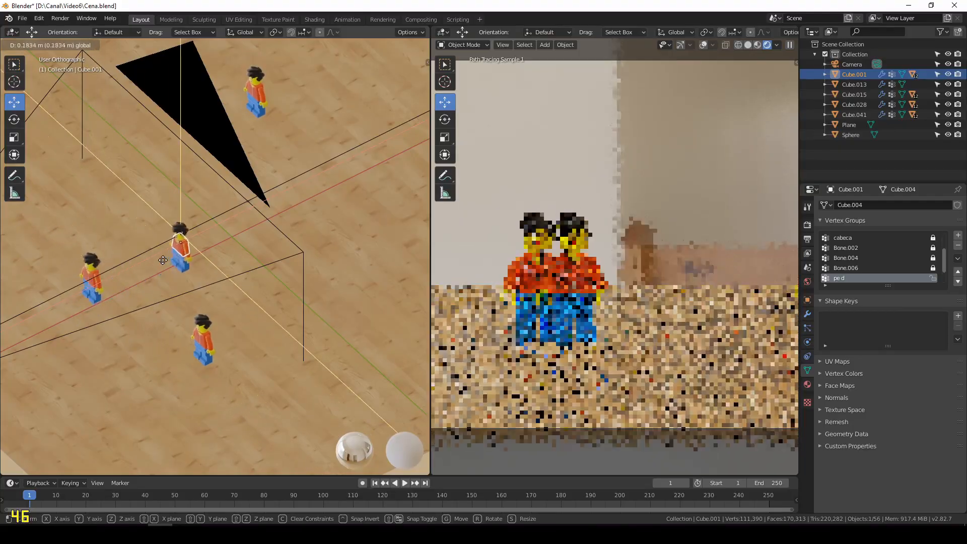
pyautogui.moveTo(203, 216); pyautogui.dragTo(52, 293)
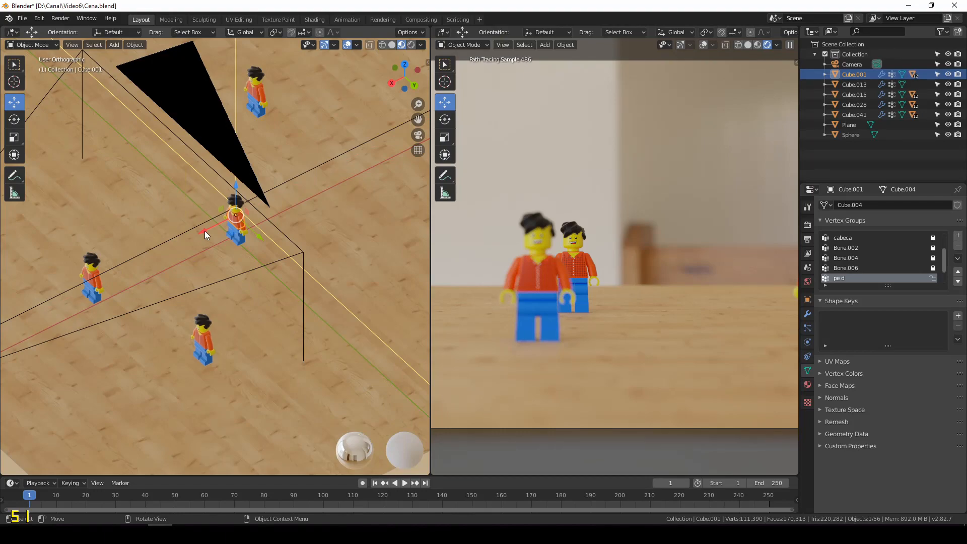
pyautogui.moveTo(198, 231); pyautogui.dragTo(229, 240)
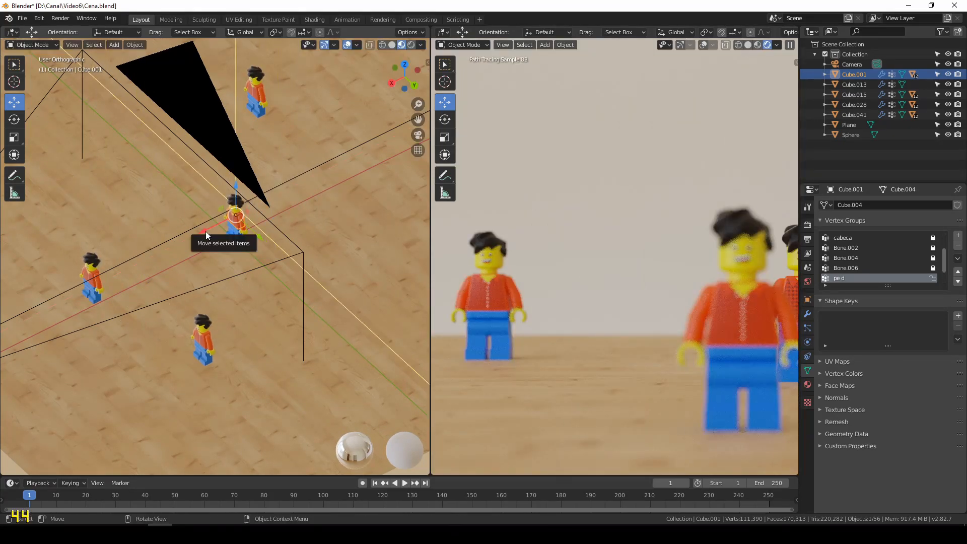
pyautogui.press('KP_7')
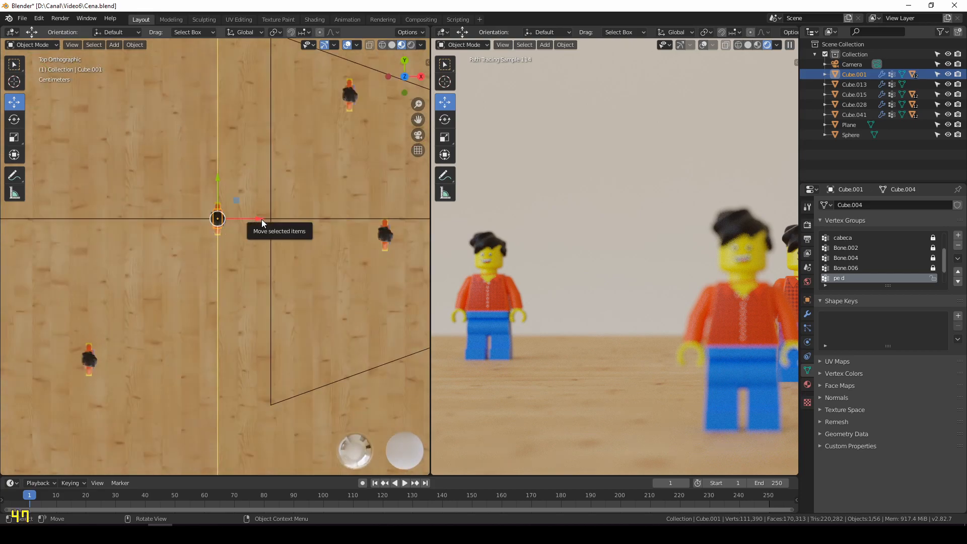
pyautogui.moveTo(261, 219); pyautogui.dragTo(134, 221)
# Select the camera and clear Cube.001 as its depth-of-field focus object
pyautogui.moveTo(256, 259); pyautogui.dragTo(268, 227, button='middle')
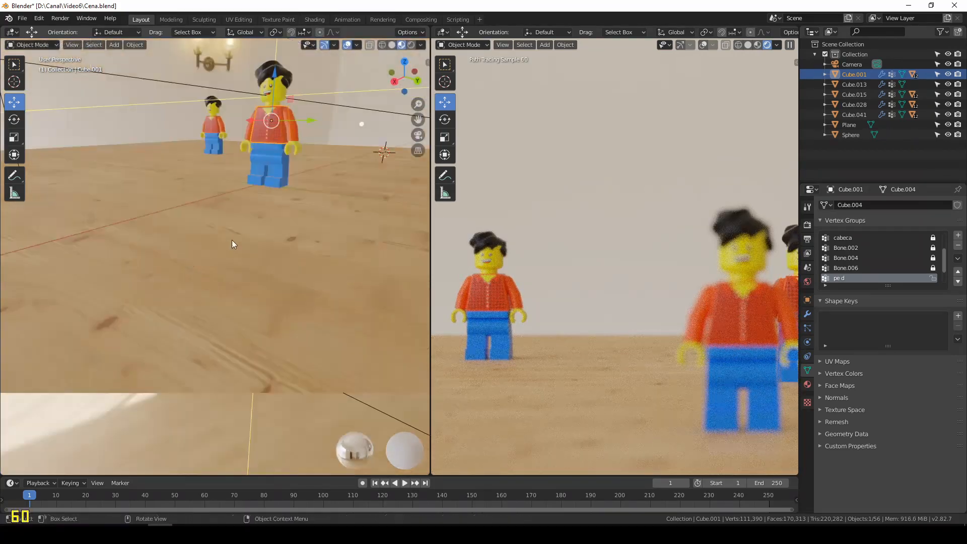
pyautogui.scroll(-4, 231, 240)
pyautogui.scroll(-3, 257, 220)
pyautogui.click(275, 186)
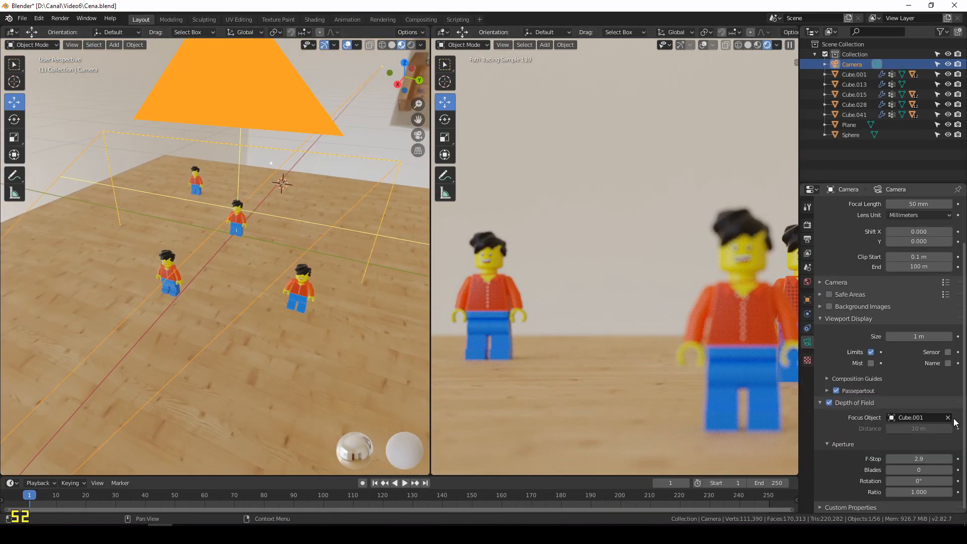
pyautogui.click(948, 418)
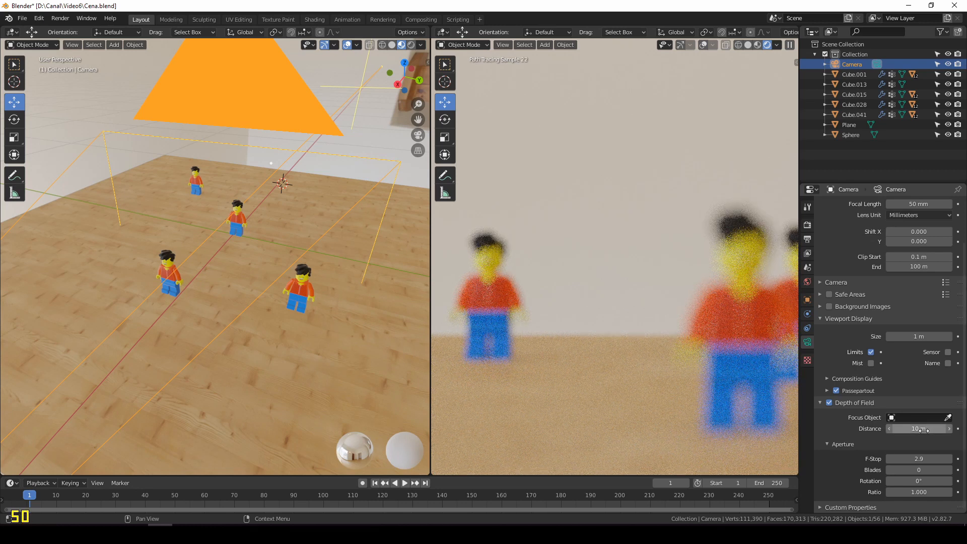
# Lower the camera's depth-of-field focus distance to 9.7 m
pyautogui.scroll(-3, 369, 293)
pyautogui.moveTo(369, 293); pyautogui.dragTo(276, 289, button='middle')
pyautogui.scroll(1, 277, 289)
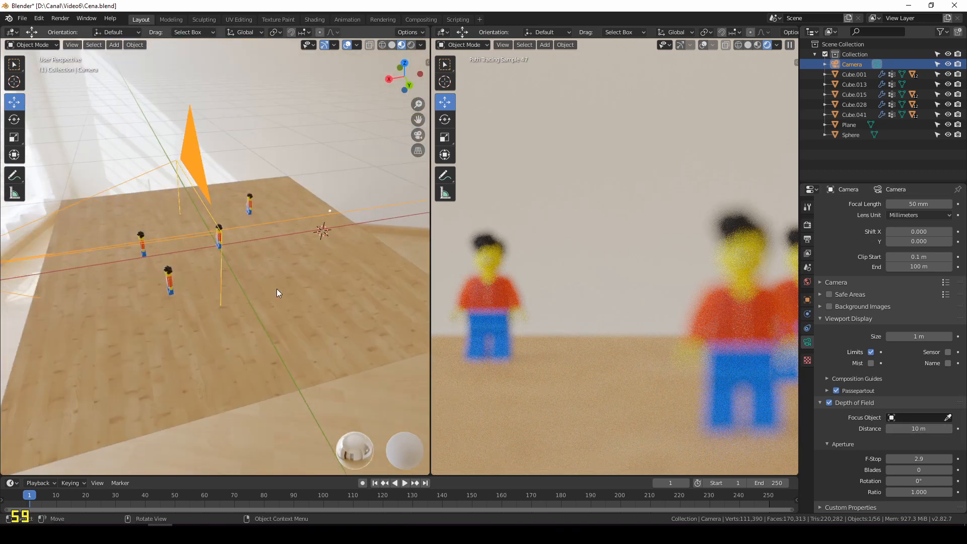
pyautogui.scroll(2, 276, 290)
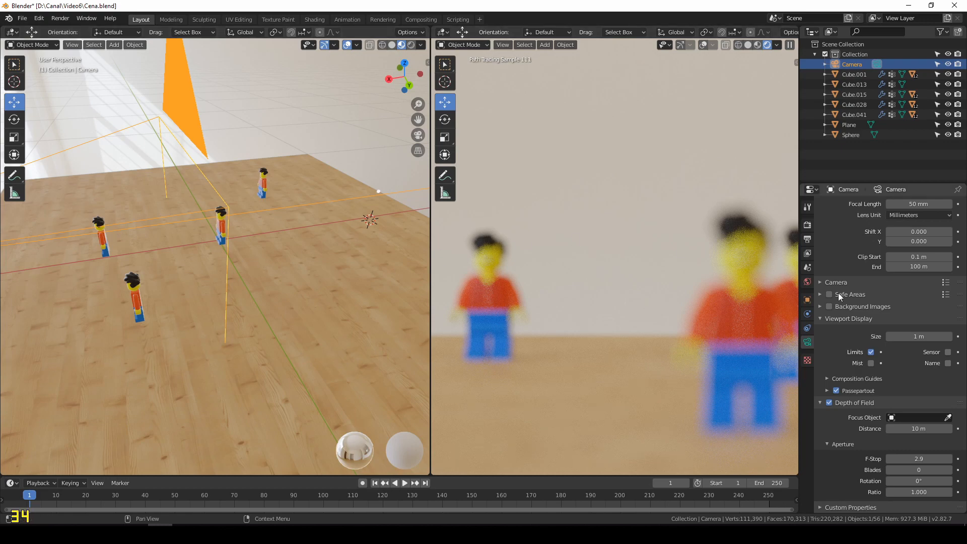
pyautogui.scroll(-4, 380, 283)
pyautogui.moveTo(315, 280); pyautogui.dragTo(339, 291, button='middle')
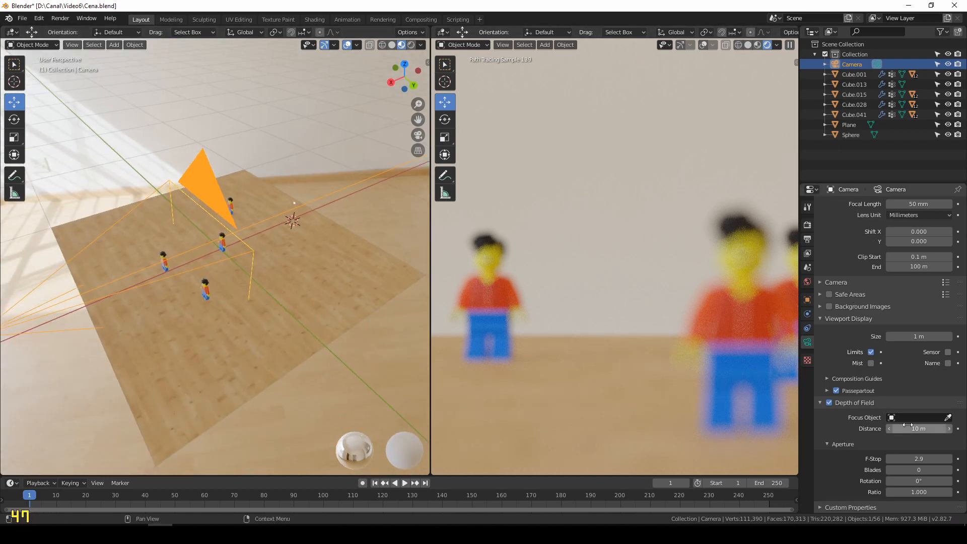
pyautogui.moveTo(919, 428); pyautogui.dragTo(910, 429)
# Set the camera's focus distance to 1.5 m, fine-tuning the focus point onto the central figure
pyautogui.scroll(-2, 257, 322)
pyautogui.moveTo(257, 322); pyautogui.dragTo(327, 169, button='middle')
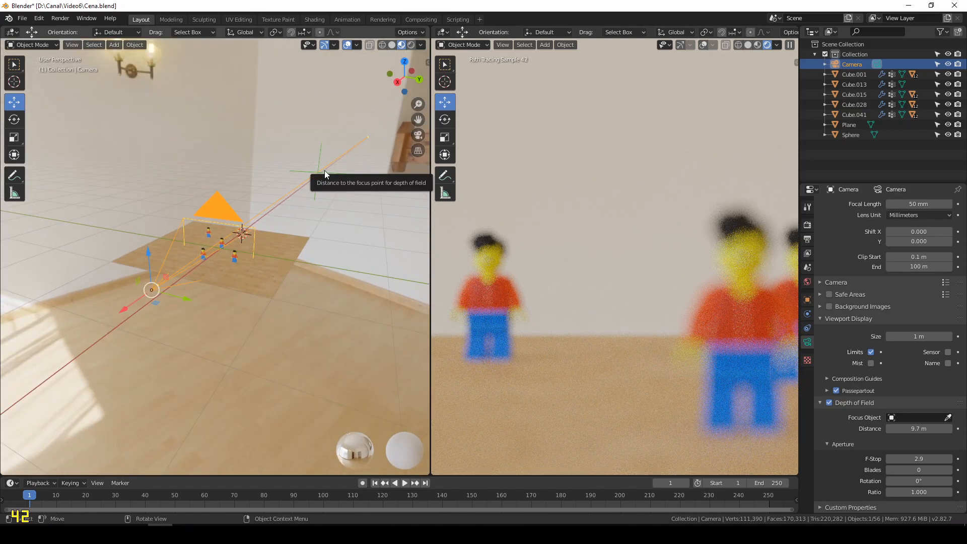
pyautogui.moveTo(921, 428); pyautogui.dragTo(768, 428)
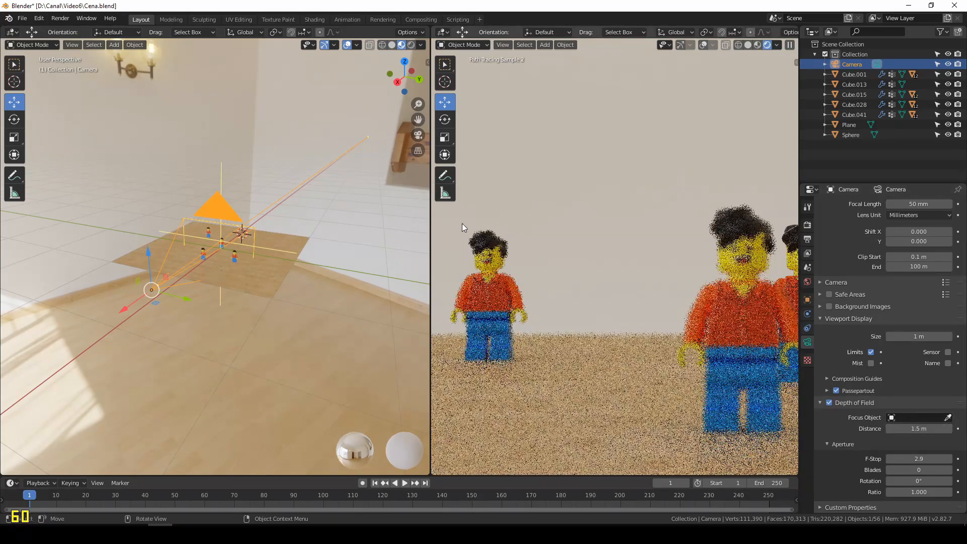
pyautogui.scroll(6, 282, 217)
pyautogui.moveTo(282, 217); pyautogui.dragTo(371, 235, button='middle')
pyautogui.scroll(4, 191, 228)
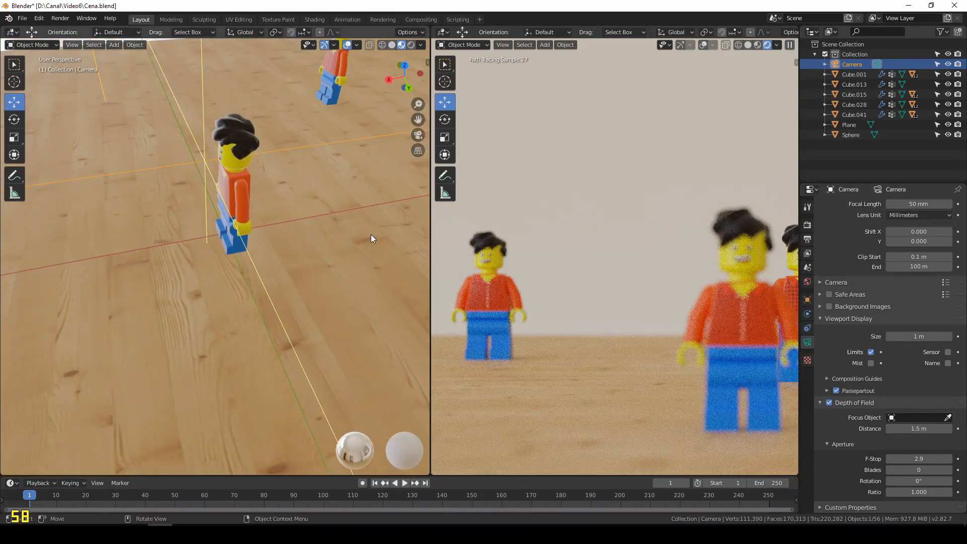
pyautogui.moveTo(918, 428)
pyautogui.mouseDown()
pyautogui.moveTo(909, 429)
pyautogui.moveTo(924, 429)
pyautogui.mouseUp()
pyautogui.scroll(-4, 353, 214)
pyautogui.moveTo(353, 214); pyautogui.dragTo(244, 155, button='middle')
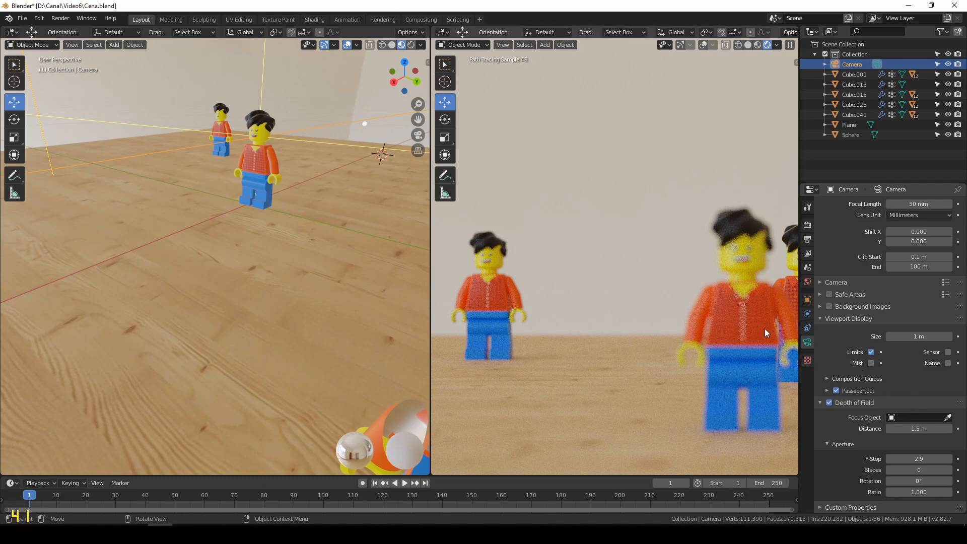
# Examine the sharpness of the central figure against the blurred front figure in the rendered camera view
pyautogui.scroll(-2, 765, 328)
pyautogui.keyDown('shift'); pyautogui.moveTo(694, 279); pyautogui.dragTo(544, 249, button='middle'); pyautogui.keyUp('shift')
pyautogui.scroll(5, 581, 254)
pyautogui.keyDown('shift'); pyautogui.moveTo(512, 311); pyautogui.dragTo(564, 302, button='middle'); pyautogui.keyUp('shift')
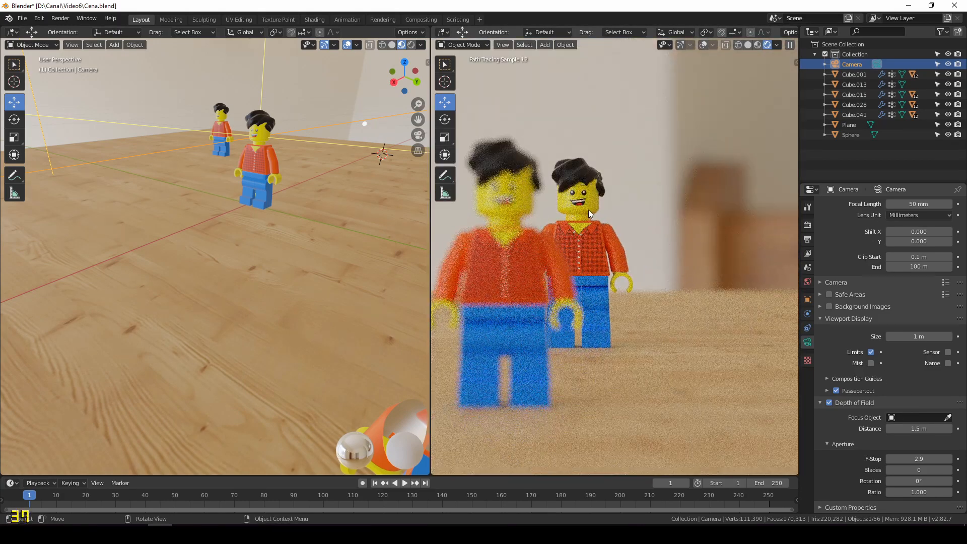
pyautogui.scroll(-2, 592, 235)
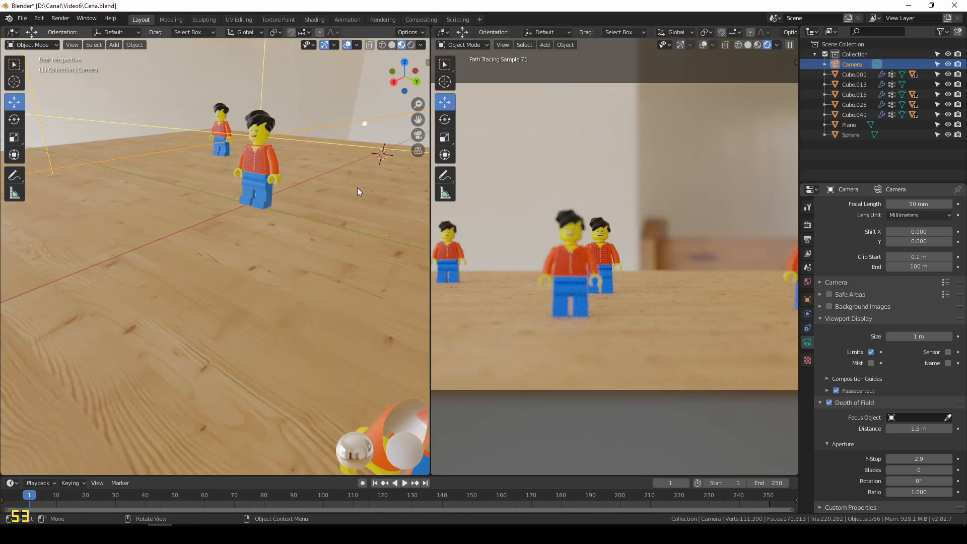
pyautogui.moveTo(358, 187); pyautogui.dragTo(204, 214, button='middle')
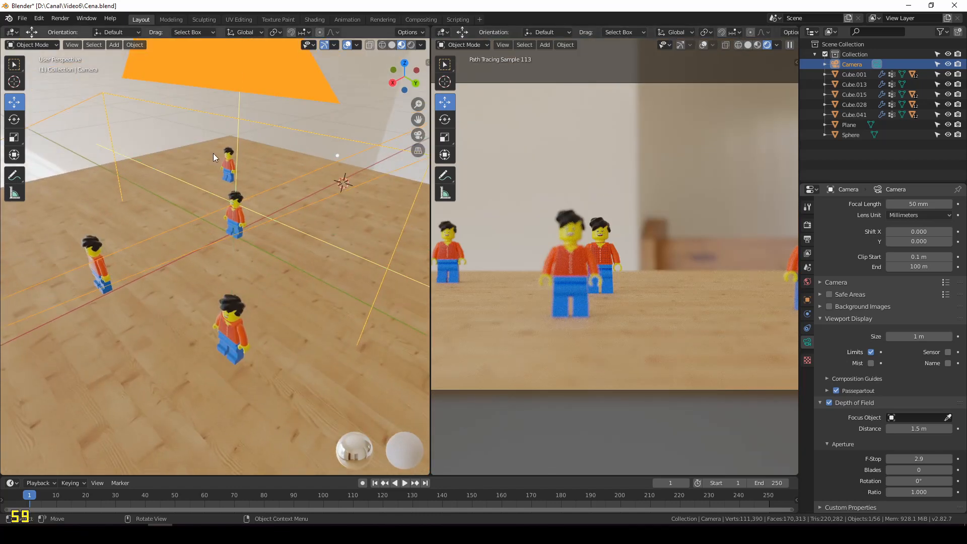
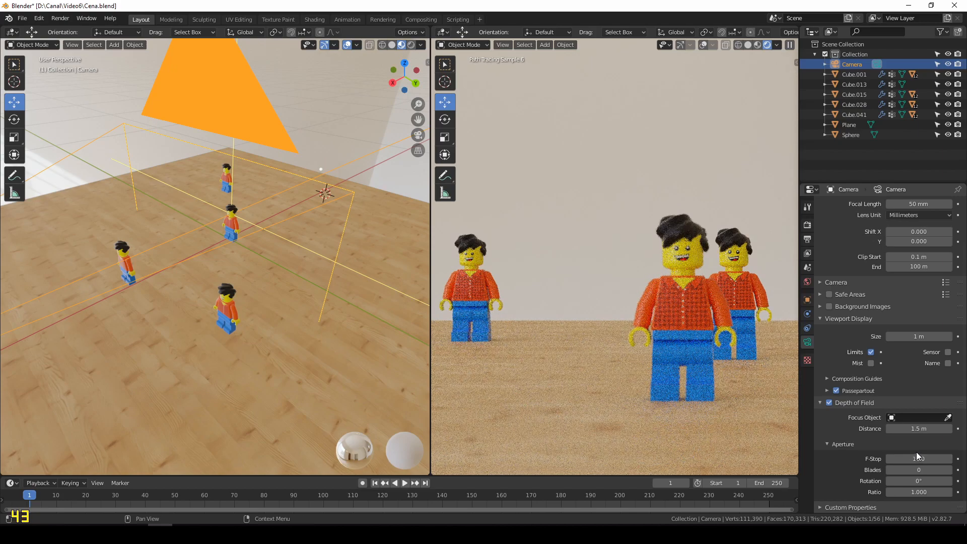
# Lower the camera's F-Stop to 0.1 and inspect the blur around the central figure in the rendered view
pyautogui.moveTo(560, 228); pyautogui.dragTo(594, 249, button='middle')
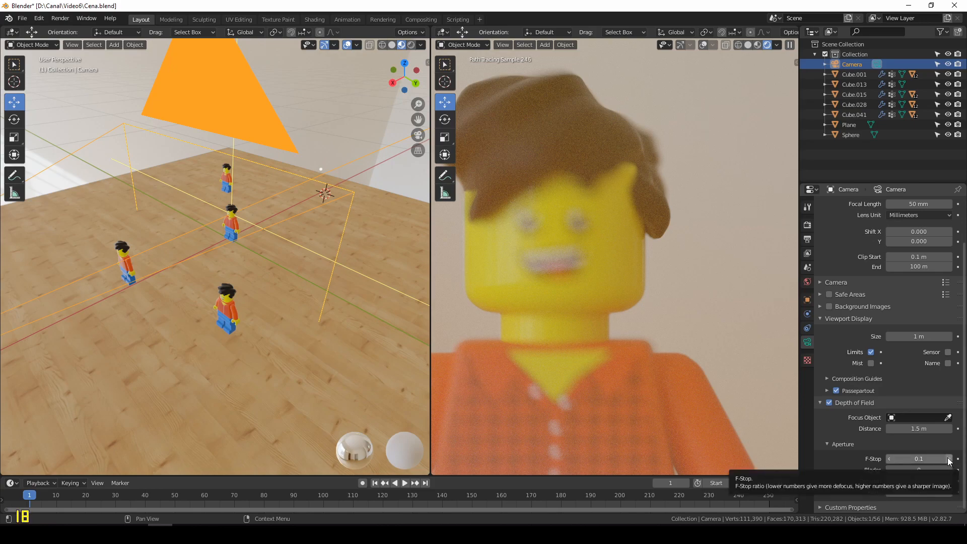
pyautogui.scroll(-4, 569, 234)
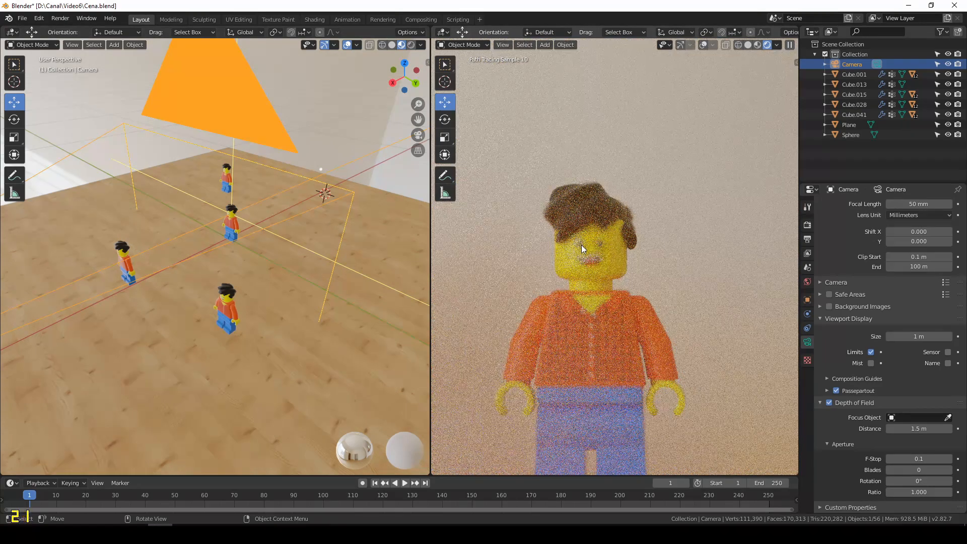
pyautogui.scroll(-5, 604, 247)
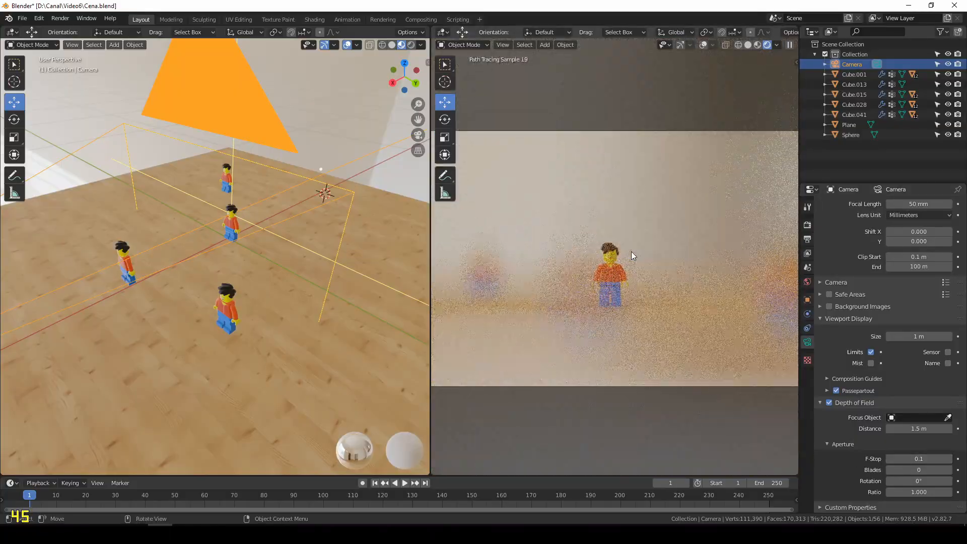
pyautogui.scroll(6, 612, 262)
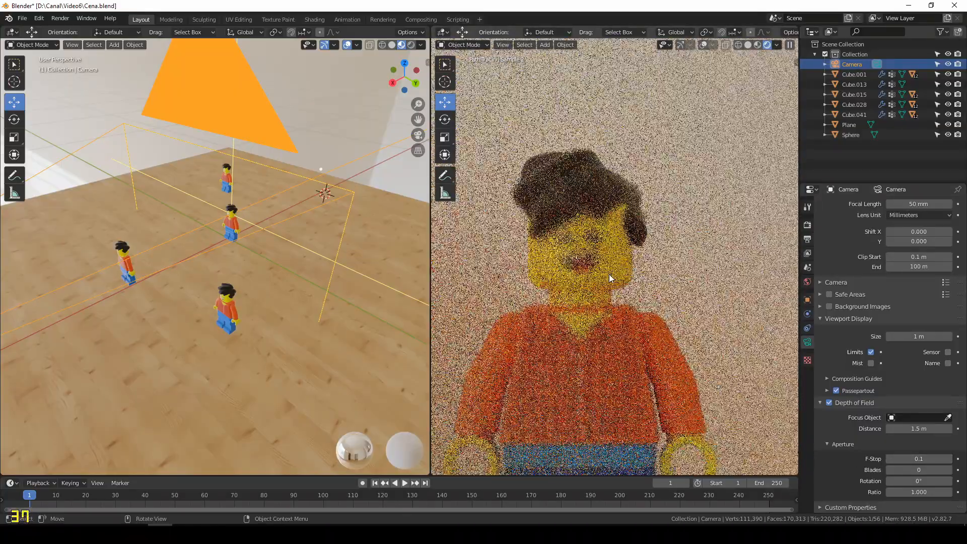
pyautogui.scroll(-6, 600, 290)
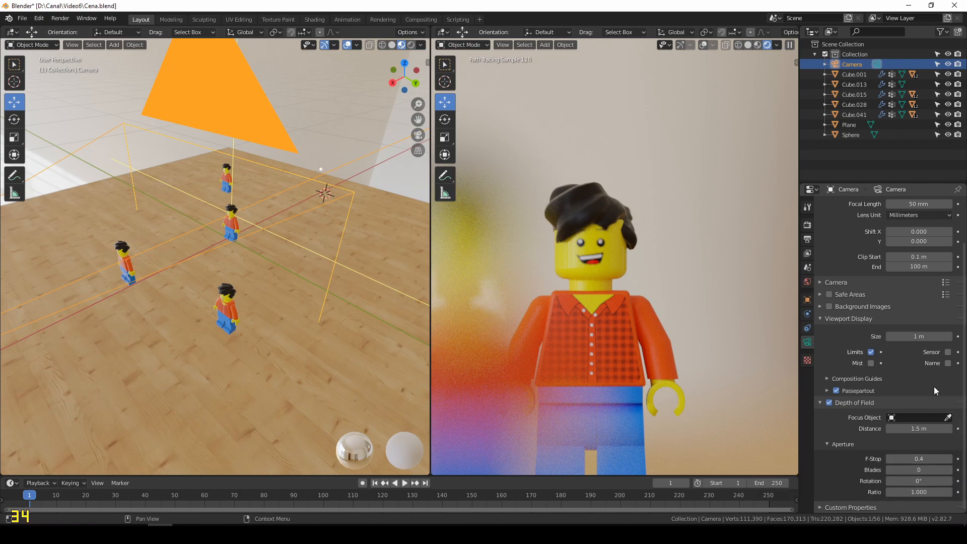
# Raise the F-Stop to 0.9 and compare the blur of all four figures in the rendered view
pyautogui.click(950, 459)
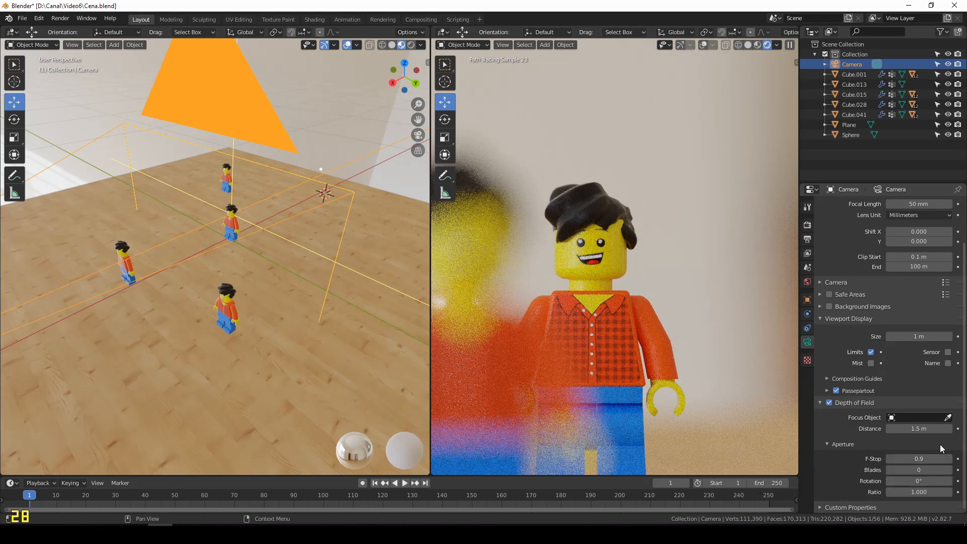
pyautogui.scroll(-6, 707, 311)
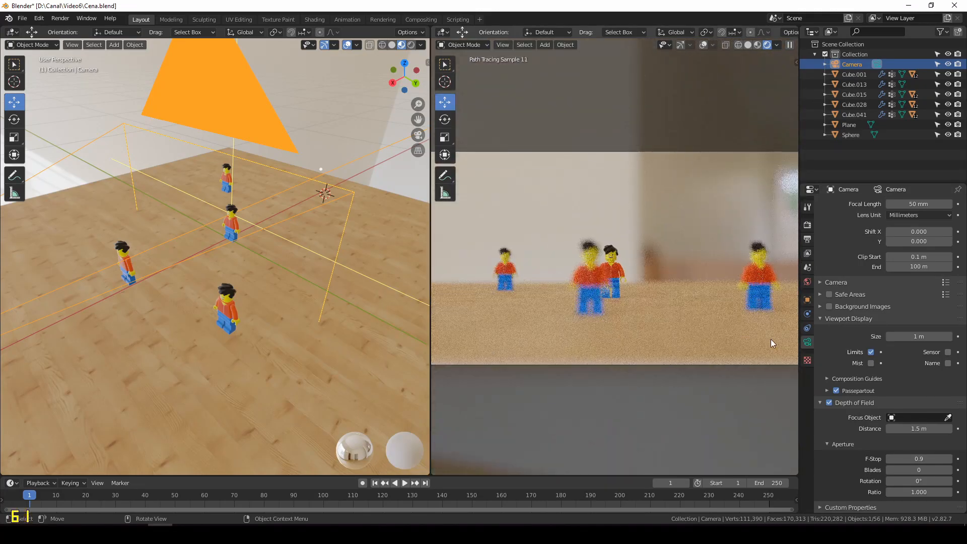
pyautogui.scroll(6, 668, 270)
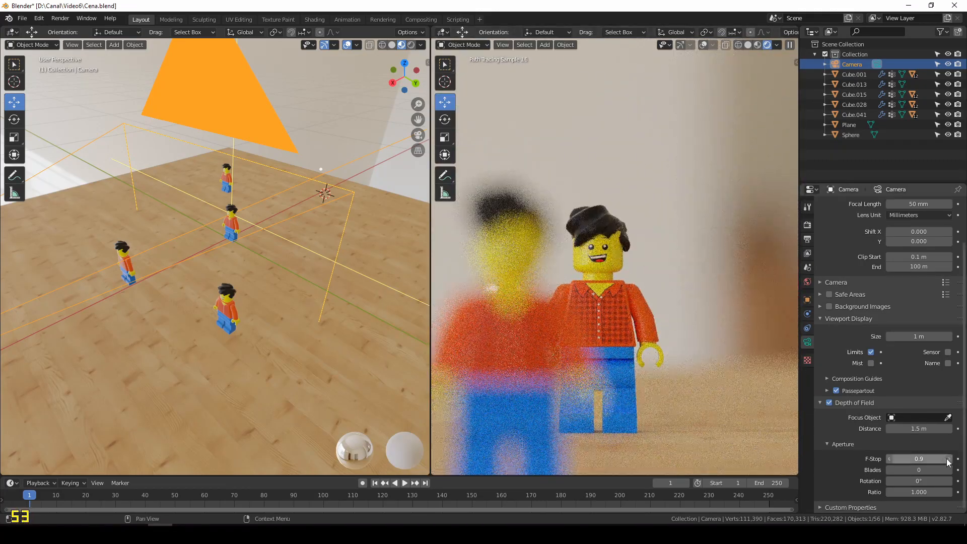
# Set the F-Stop to 1.9 and check the rendered camera view both close up and zoomed out
pyautogui.click(949, 459)
pyautogui.scroll(-6, 658, 262)
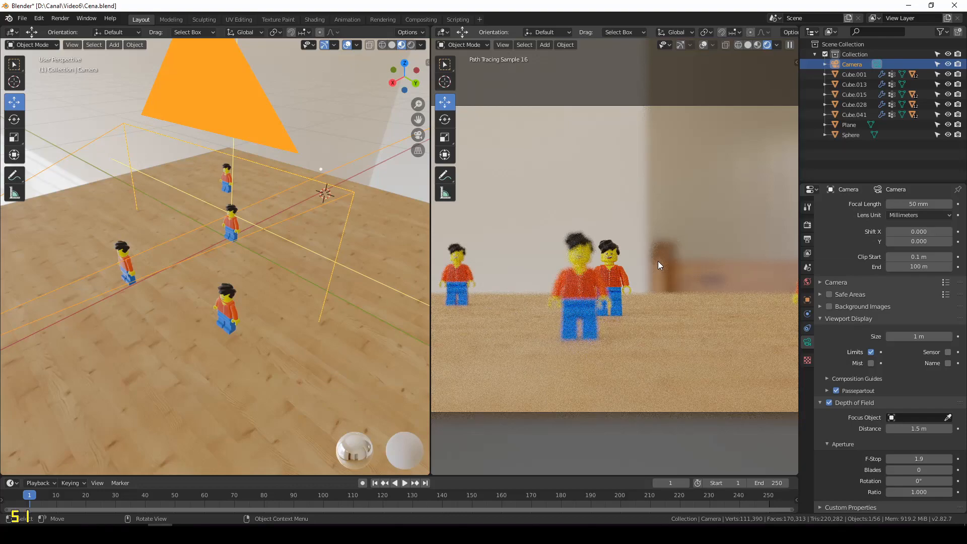
pyautogui.scroll(-2, 654, 262)
pyautogui.scroll(8, 645, 267)
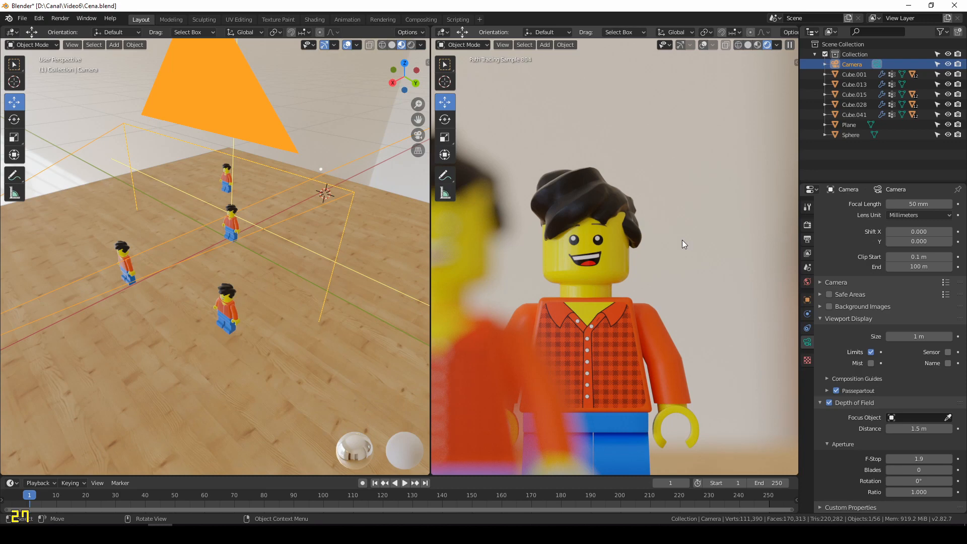
pyautogui.keyDown('ctrl'); pyautogui.moveTo(539, 119); pyautogui.dragTo(528, 185, button='middle'); pyautogui.keyUp('ctrl')
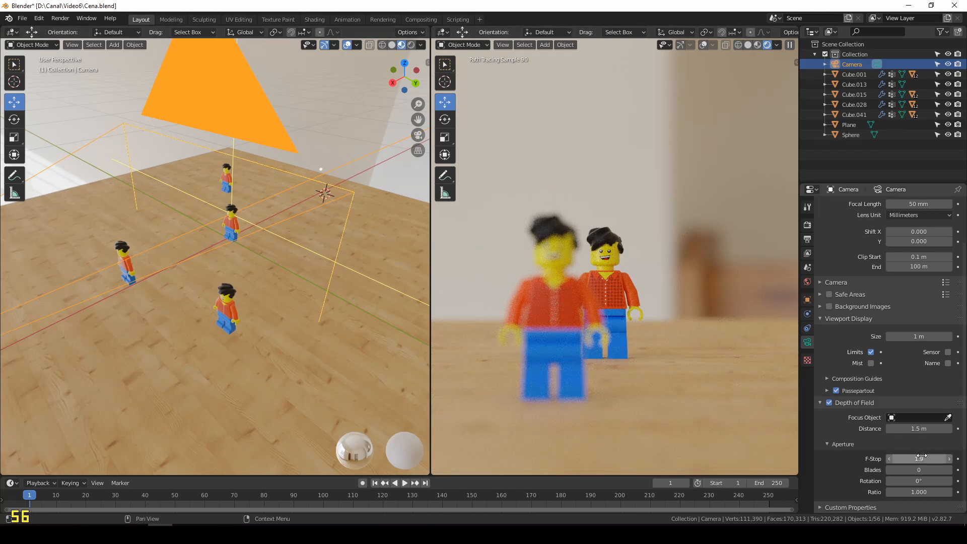
# Shift the focus to the front figure by setting the camera's focus distance to 1.1 m
pyautogui.scroll(-3, 263, 213)
pyautogui.moveTo(263, 213); pyautogui.dragTo(217, 234, button='middle')
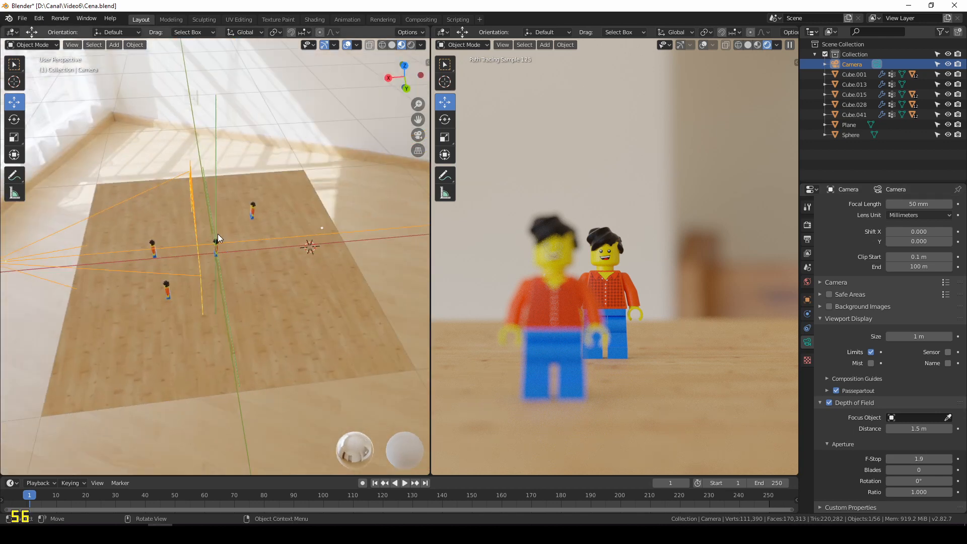
pyautogui.scroll(3, 218, 235)
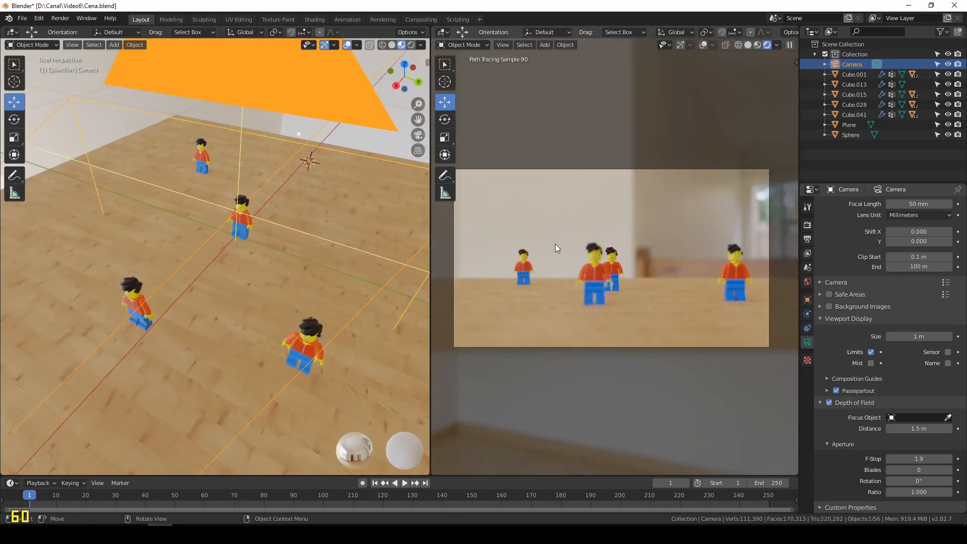
pyautogui.scroll(7, 602, 228)
pyautogui.scroll(-5, 603, 229)
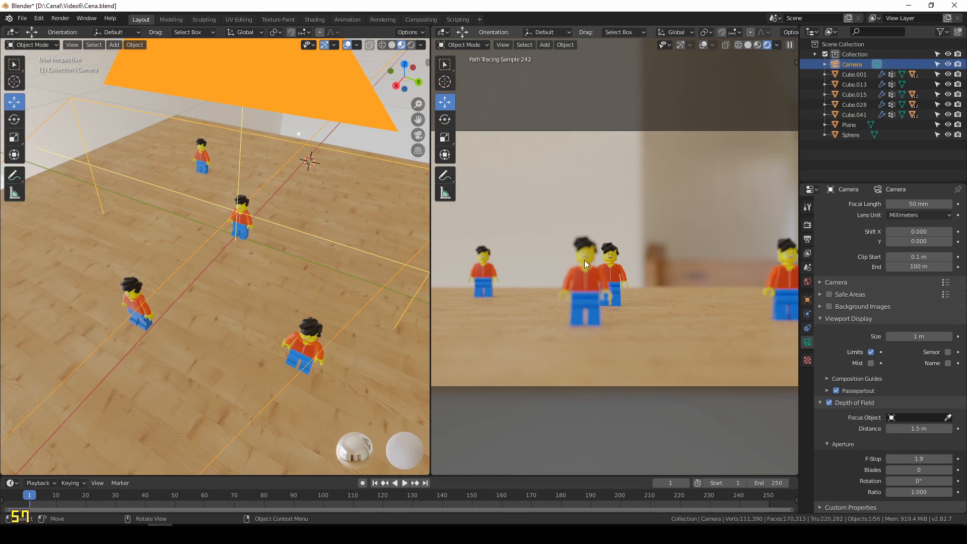
pyautogui.moveTo(921, 428); pyautogui.dragTo(866, 428)
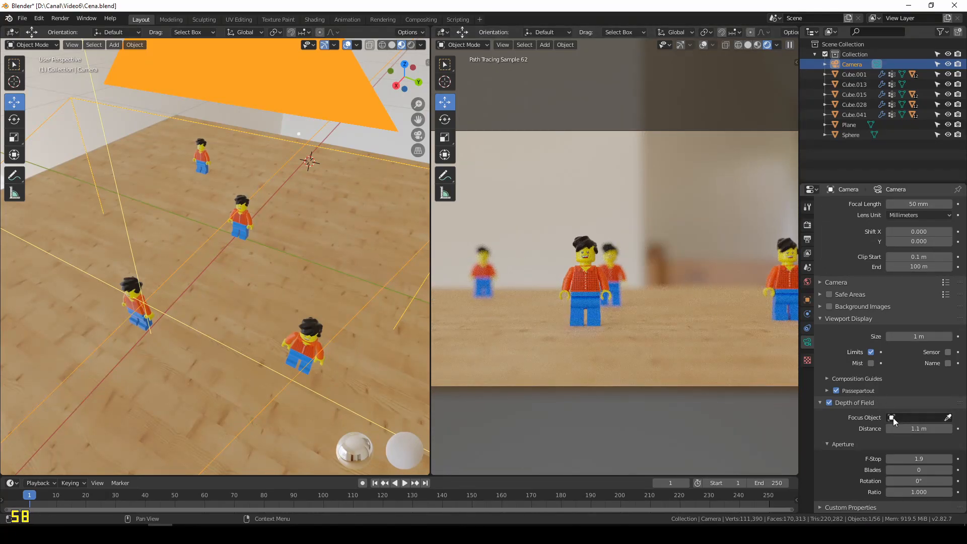
# Inspect the front figure and the blurred figure behind it close up in the rendered camera view
pyautogui.moveTo(670, 229); pyautogui.dragTo(639, 240, button='middle')
pyautogui.press('KP_0')
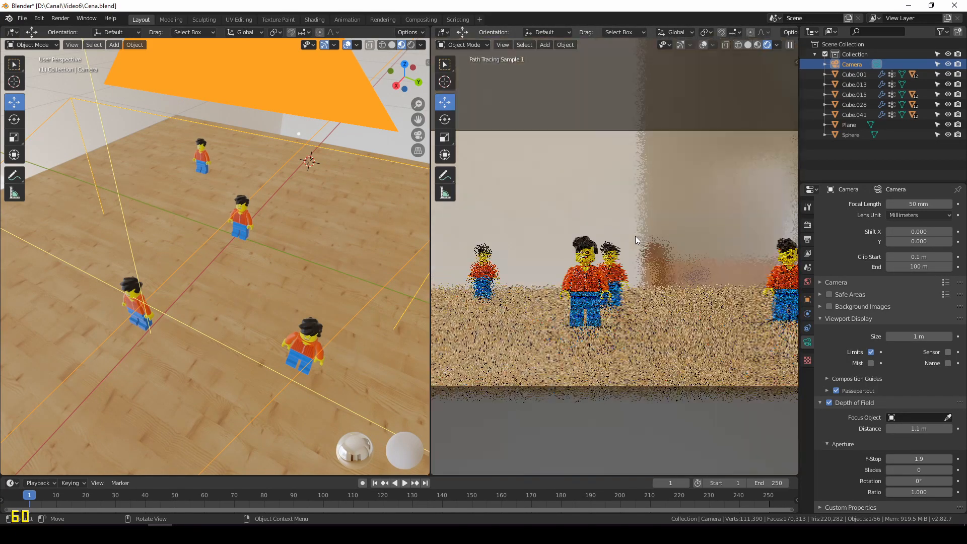
pyautogui.scroll(6, 603, 249)
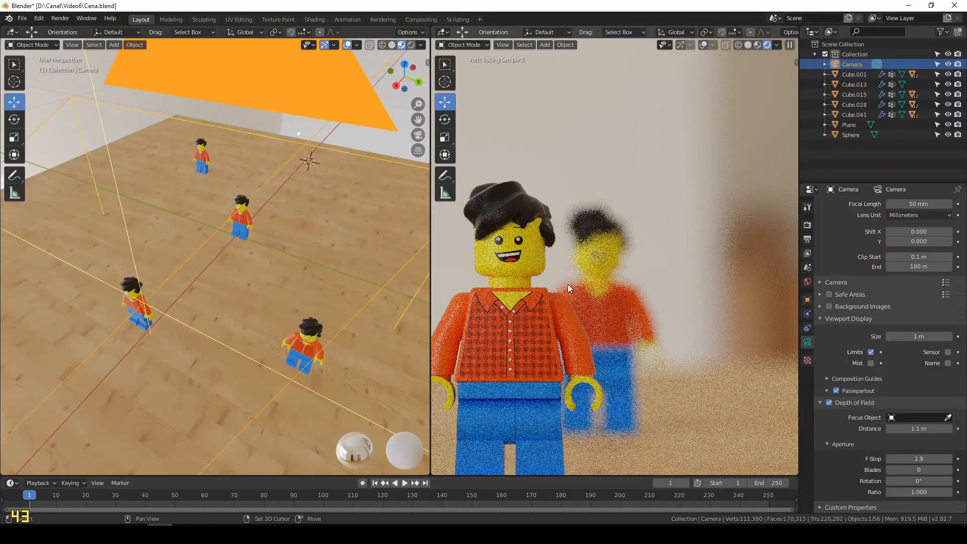
pyautogui.keyDown('shift'); pyautogui.moveTo(568, 284); pyautogui.dragTo(614, 236, button='middle'); pyautogui.keyUp('shift')
pyautogui.scroll(-5, 237, 311)
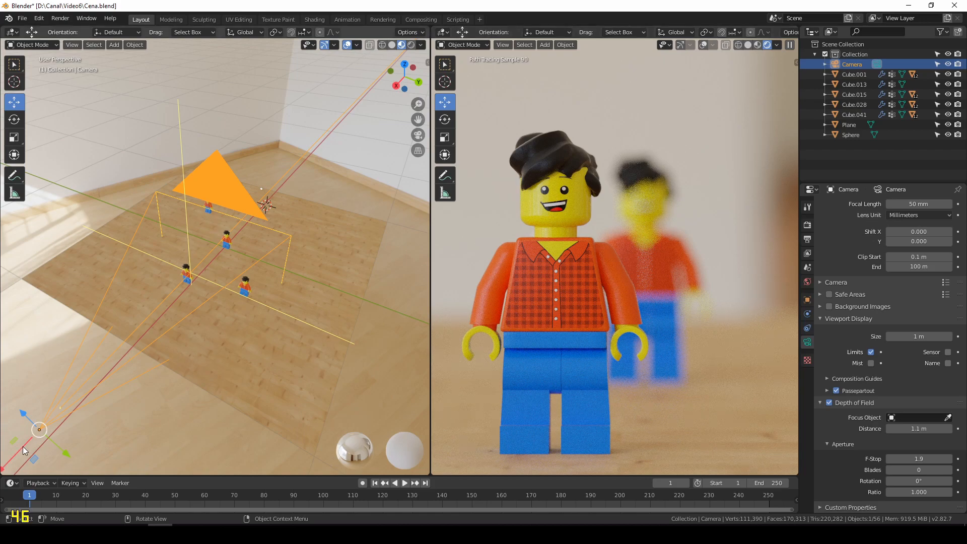
# Try moving the camera closer to the figures with a focus distance of 0.44 m, and undo both changes
pyautogui.press('g')
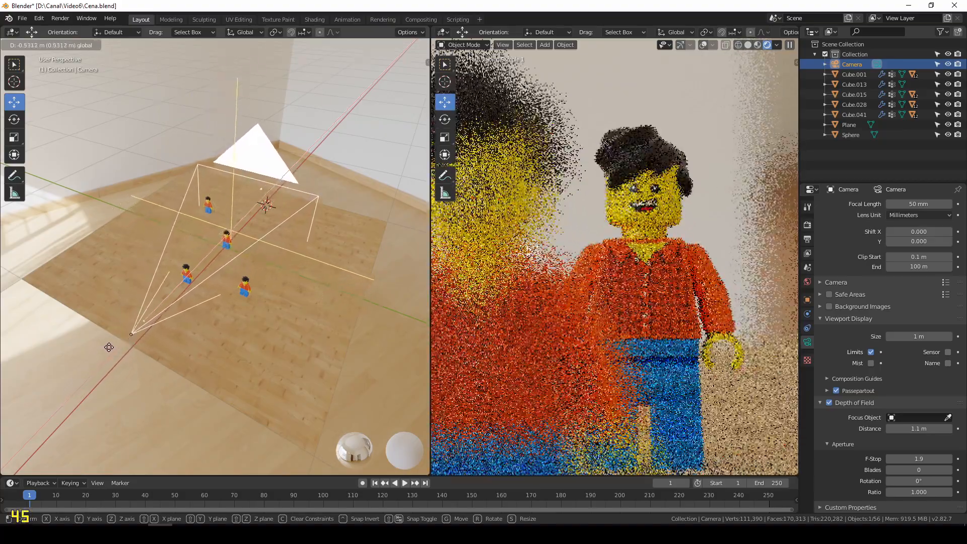
pyautogui.click(118, 337)
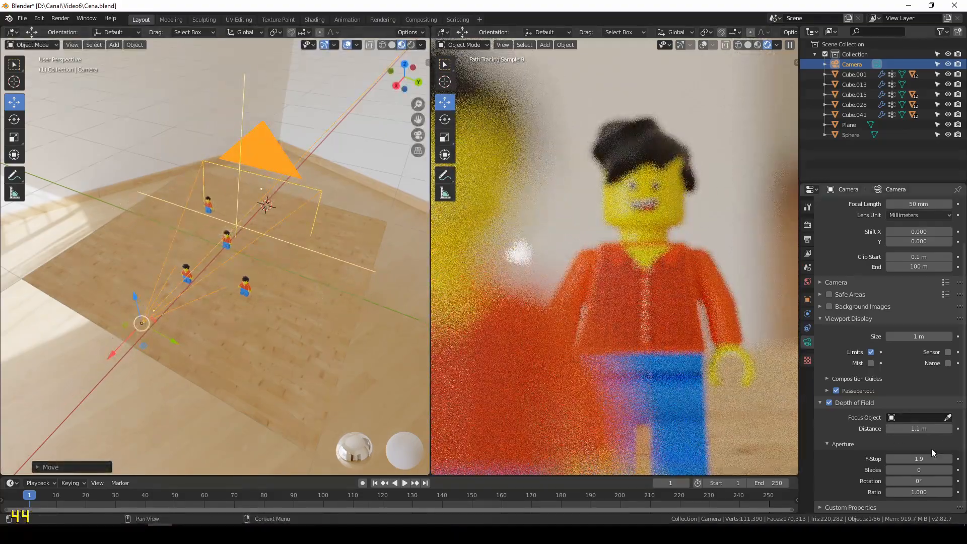
pyautogui.moveTo(920, 428); pyautogui.dragTo(886, 428)
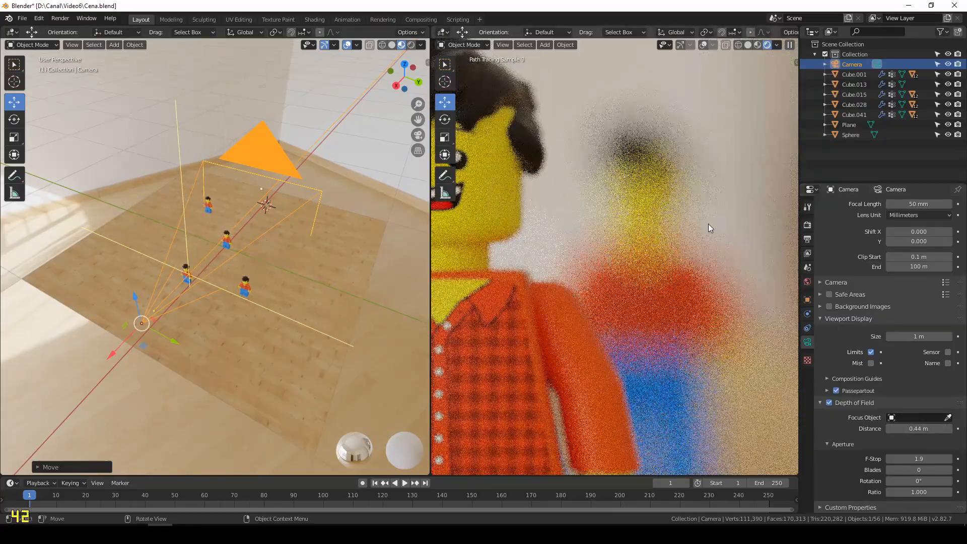
pyautogui.scroll(-5, 708, 223)
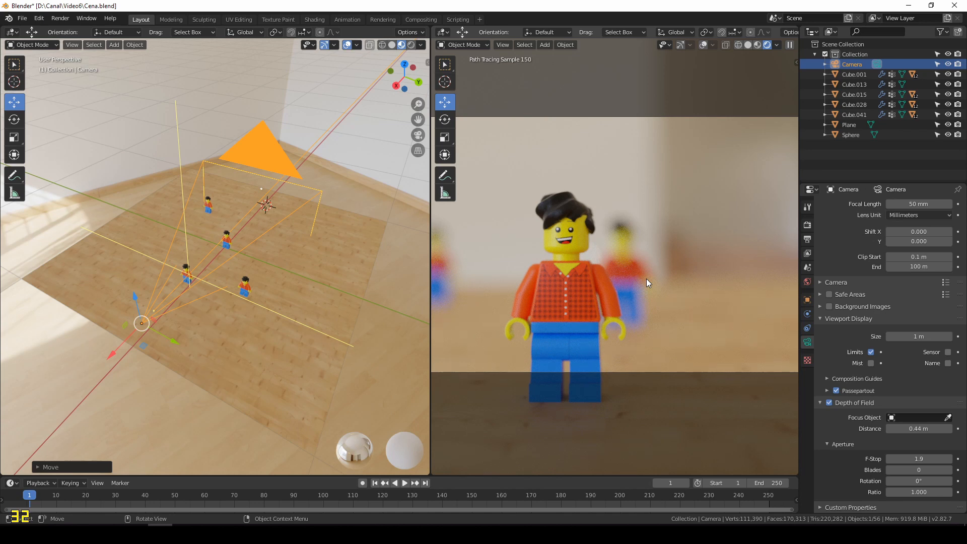
pyautogui.moveTo(136, 315); pyautogui.dragTo(104, 242, button='middle')
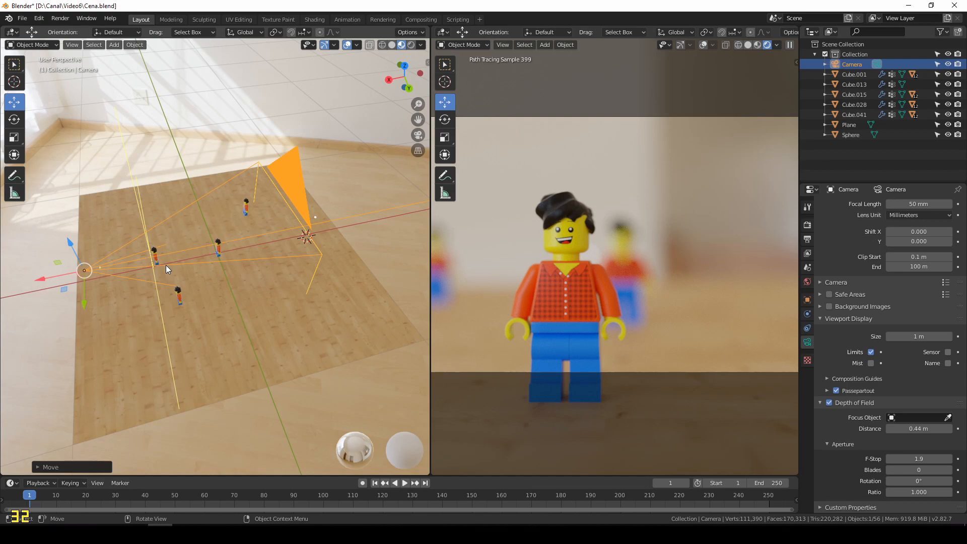
pyautogui.scroll(4, 573, 252)
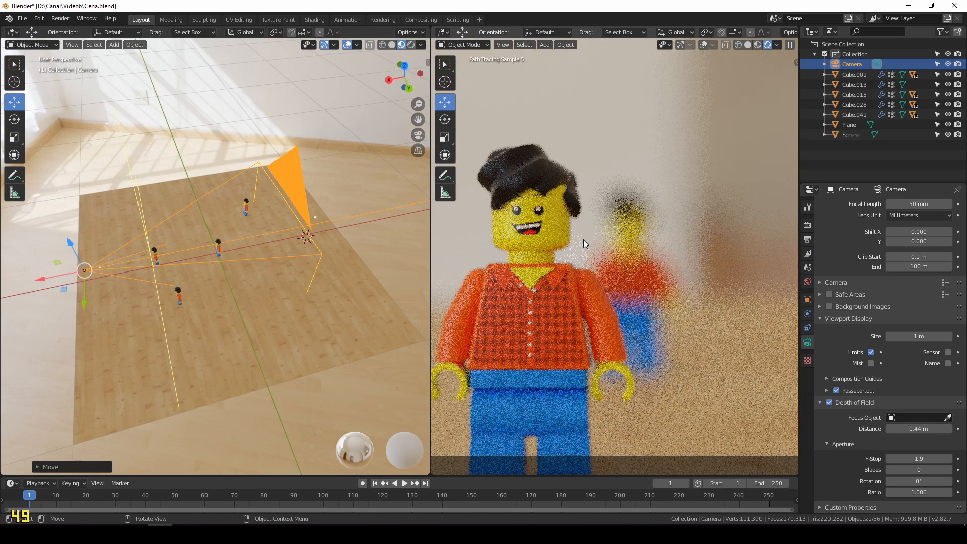
pyautogui.scroll(-6, 616, 191)
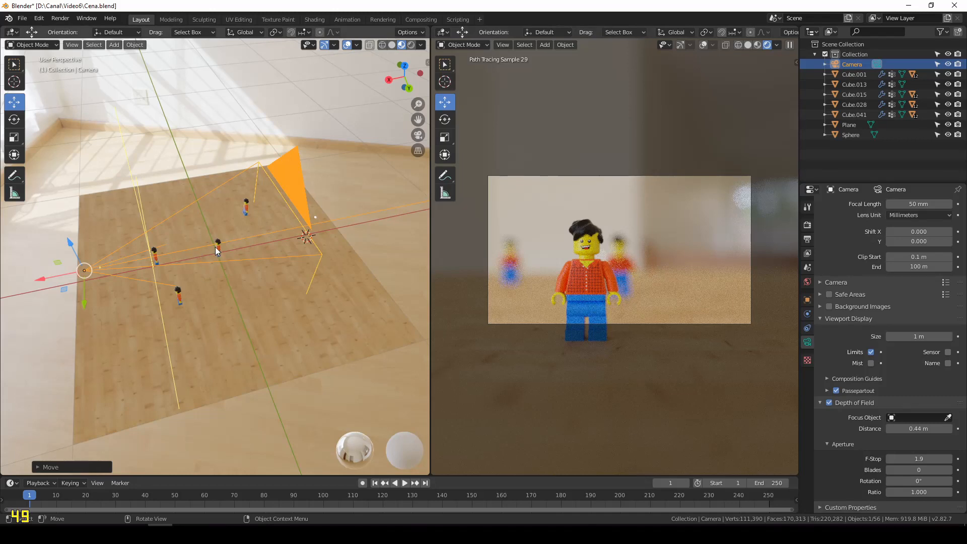
pyautogui.hotkey('ctrl', 'z')
pyautogui.scroll(5, 643, 165)
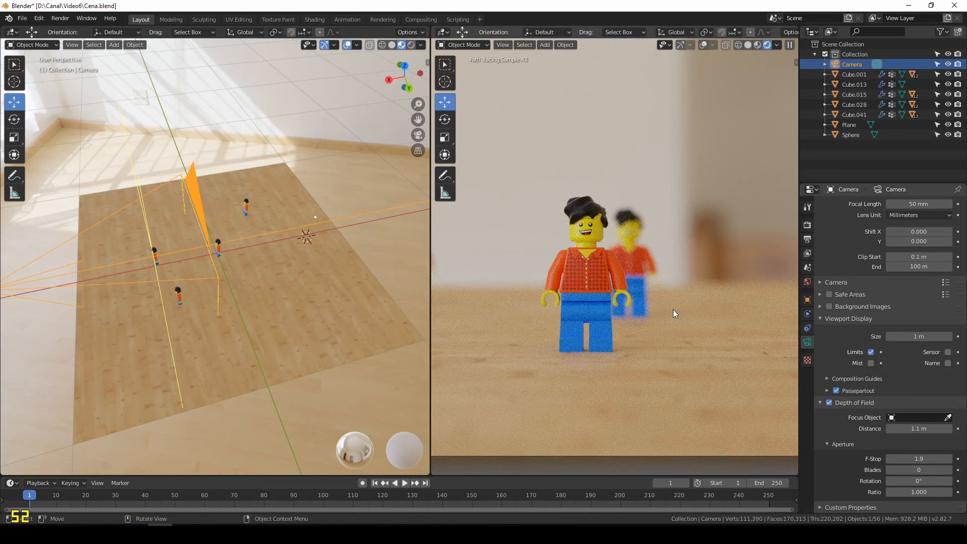
# Select the front figure together with all its parts and delete it
pyautogui.click(589, 277)
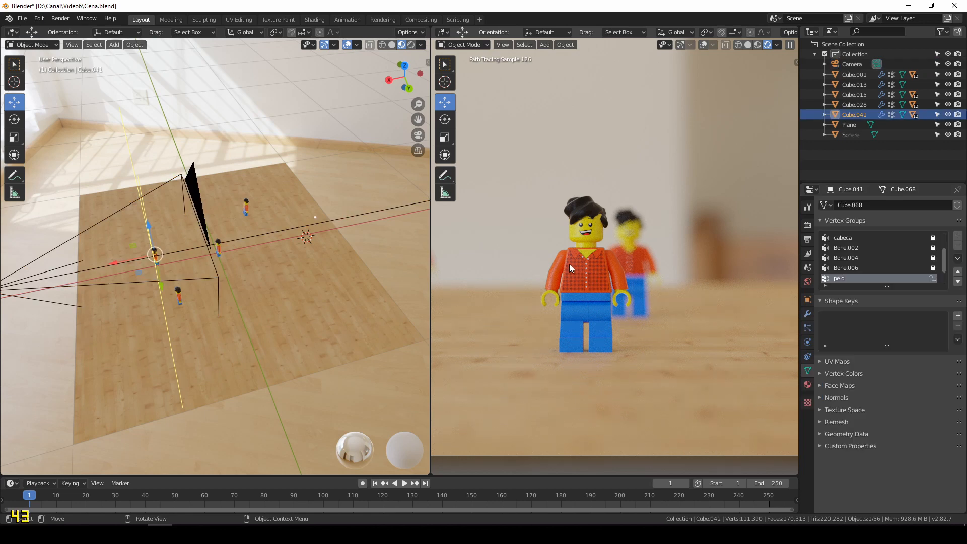
pyautogui.press('ctrl+KP_Add')
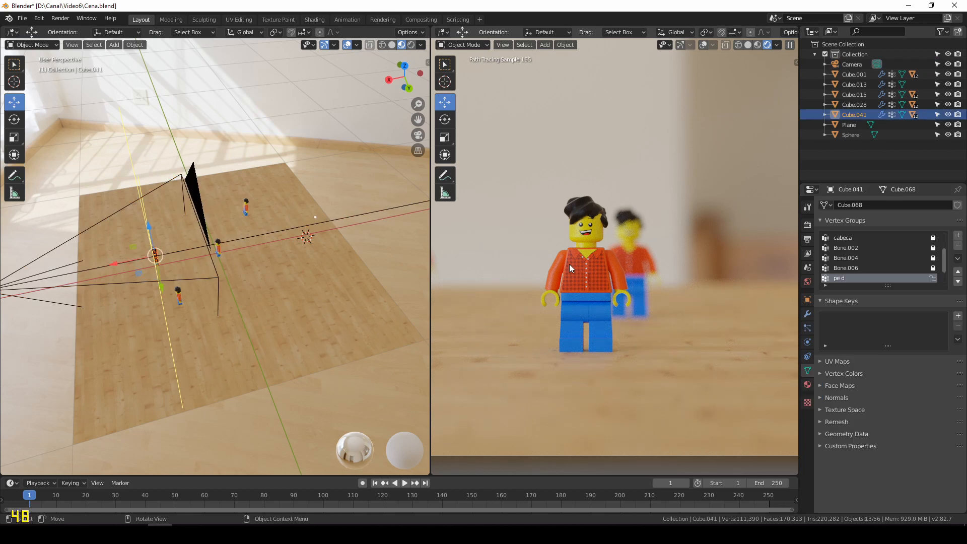
pyautogui.press('Delete')
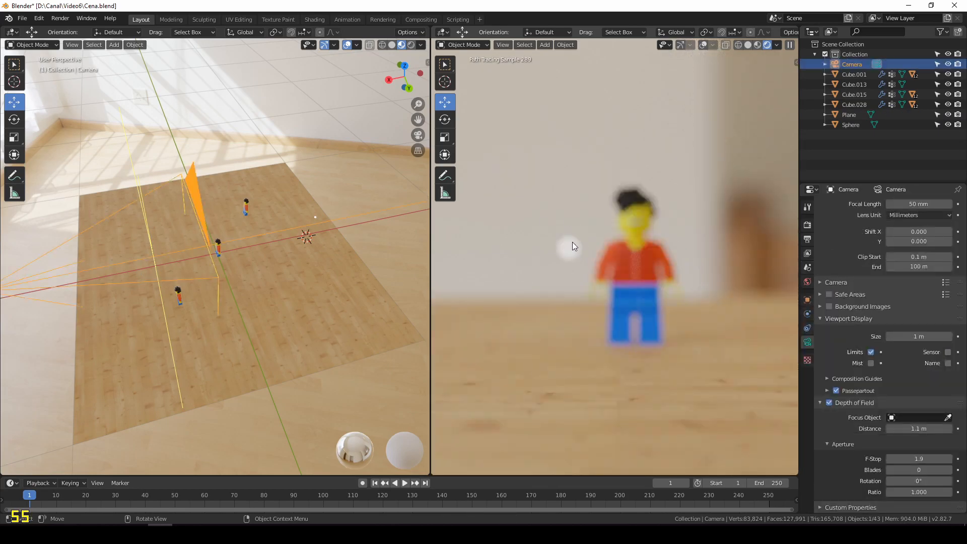
# Frame the small blurred sphere beside the central figure and show the camera view in Material Preview shading
pyautogui.scroll(6, 572, 242)
pyautogui.keyDown('shift'); pyautogui.moveTo(529, 247); pyautogui.dragTo(624, 259, button='middle'); pyautogui.keyUp('shift')
pyautogui.scroll(1, 612, 254)
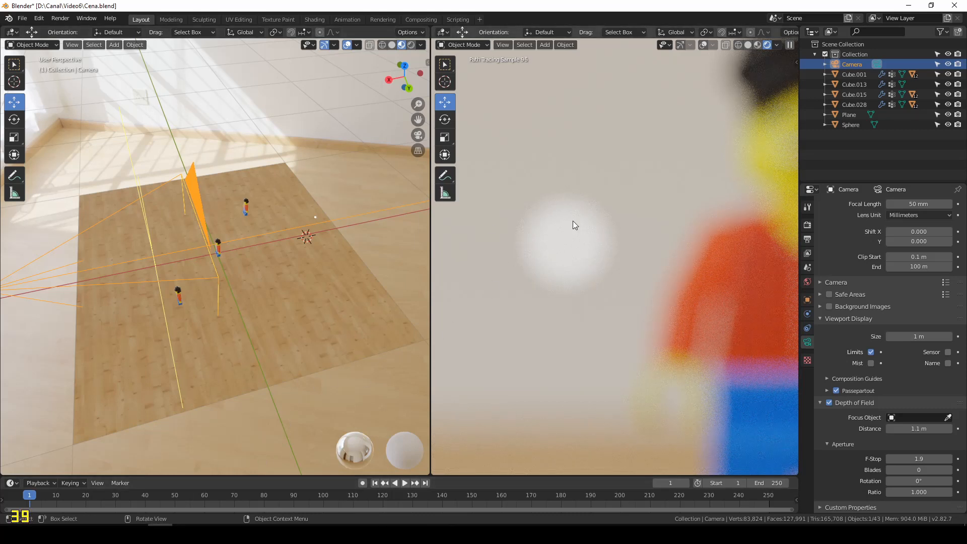
pyautogui.press('z')
pyautogui.click(607, 375)
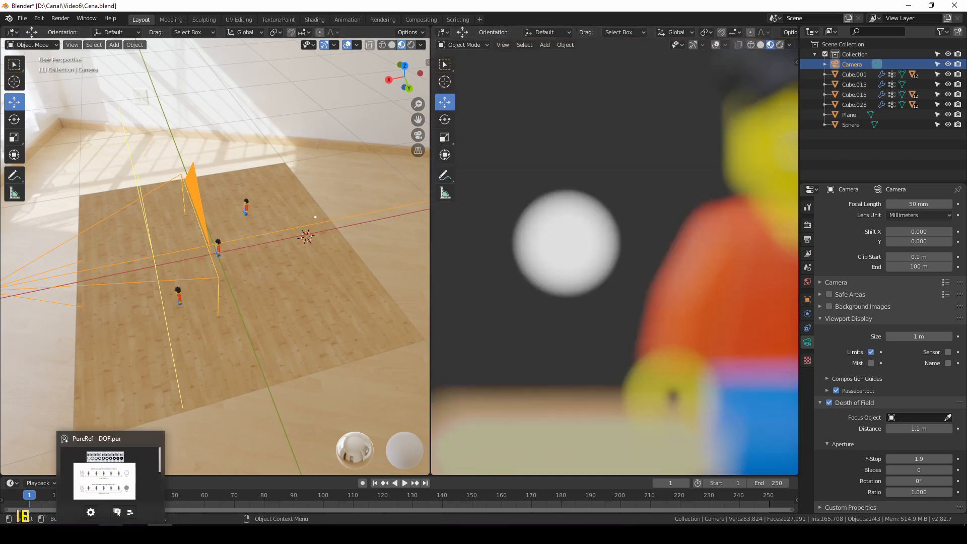
# Switch to the PureRef board, examine the bokeh photo's light shapes, and return to Blender
pyautogui.click(111, 534)
pyautogui.scroll(-4, 420, 285)
pyautogui.moveTo(420, 284); pyautogui.dragTo(275, 239, button='middle')
pyautogui.scroll(4, 635, 269)
pyautogui.moveTo(634, 269); pyautogui.dragTo(360, 194, button='middle')
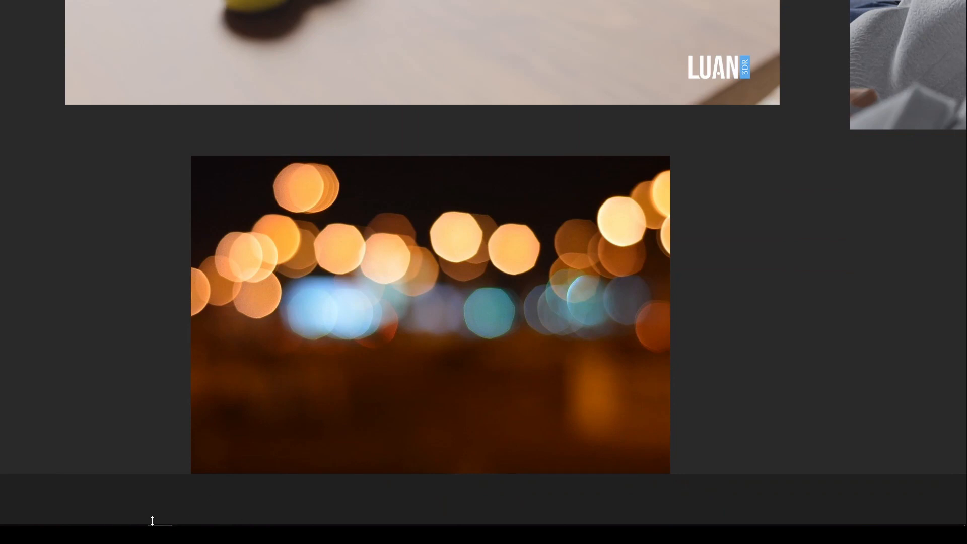
pyautogui.click(110, 534)
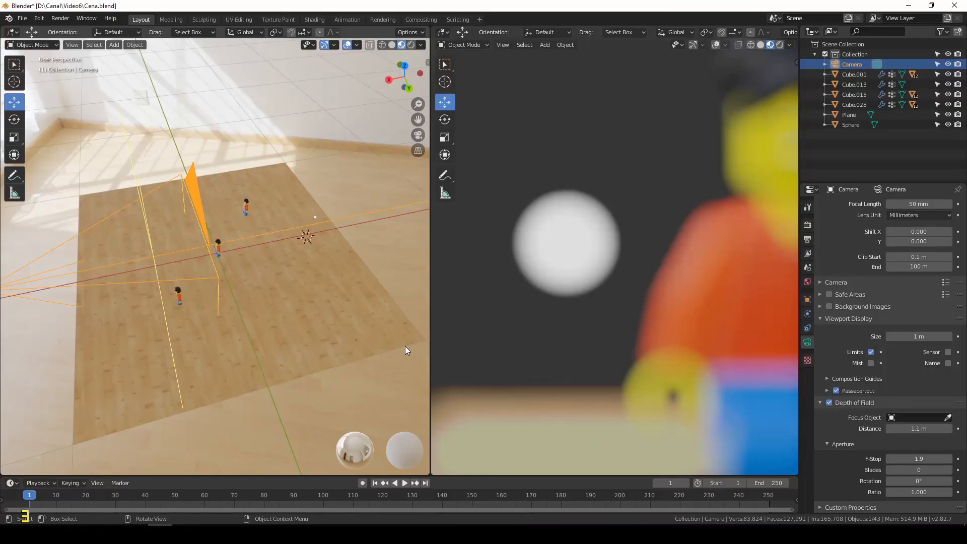
# Raise the camera's aperture blades through 3 and 4 to 6, comparing the sphere's blur shape with the bokeh photo
pyautogui.click(950, 470)
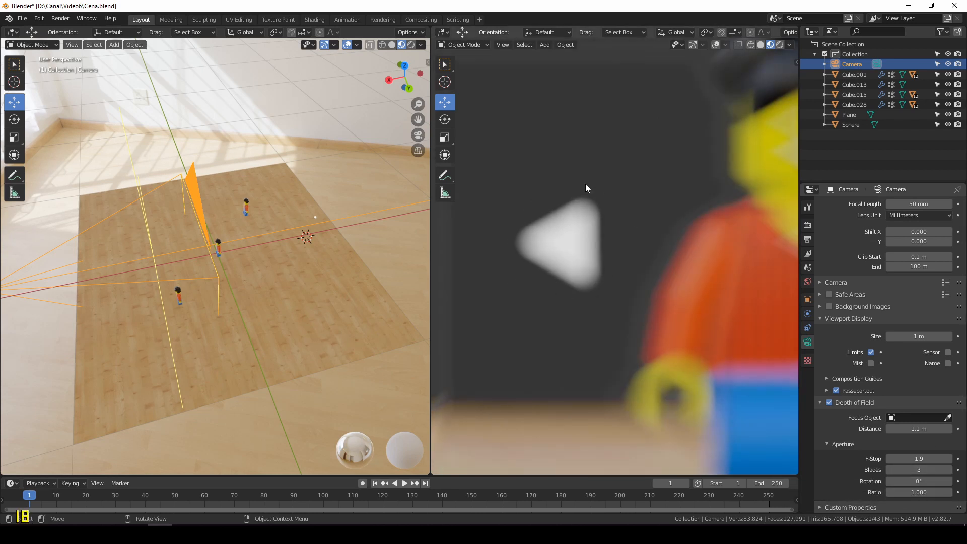
pyautogui.click(950, 470)
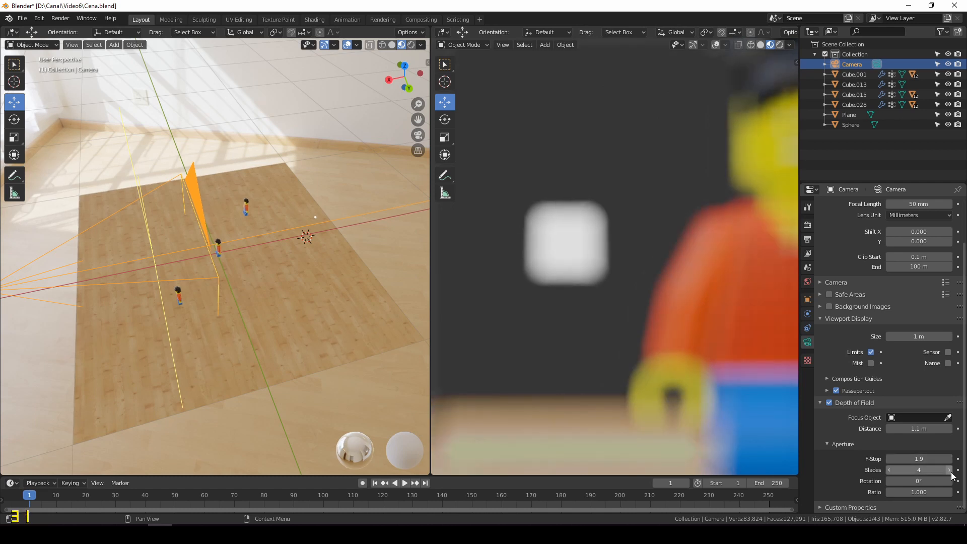
pyautogui.click(949, 470)
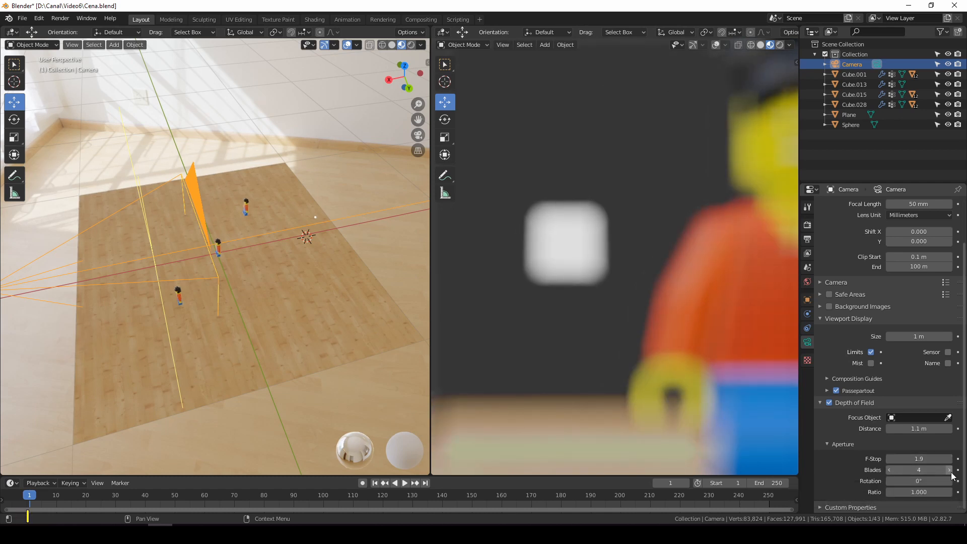
pyautogui.click(950, 471)
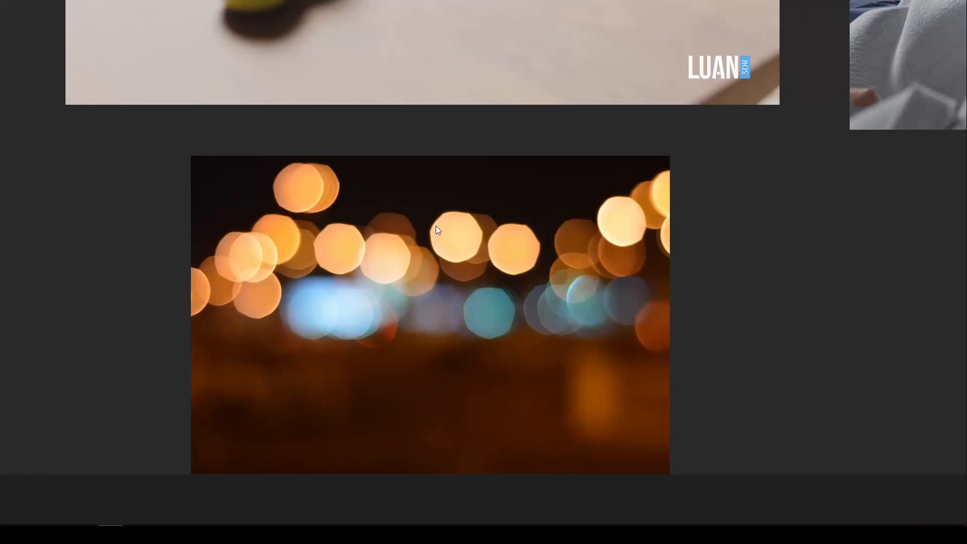
pyautogui.scroll(4, 436, 226)
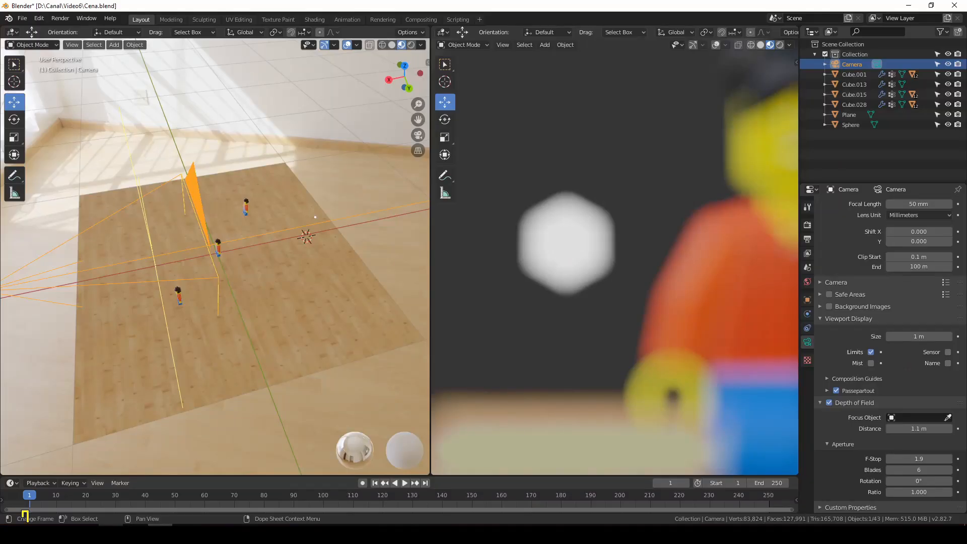
pyautogui.scroll(-6, 616, 234)
pyautogui.scroll(8, 616, 239)
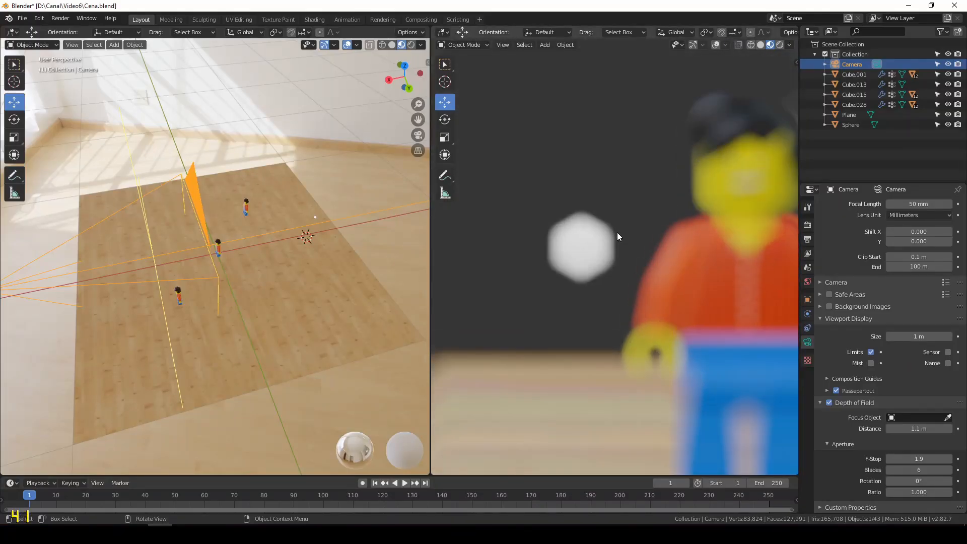
pyautogui.scroll(-5, 618, 245)
pyautogui.scroll(3, 616, 246)
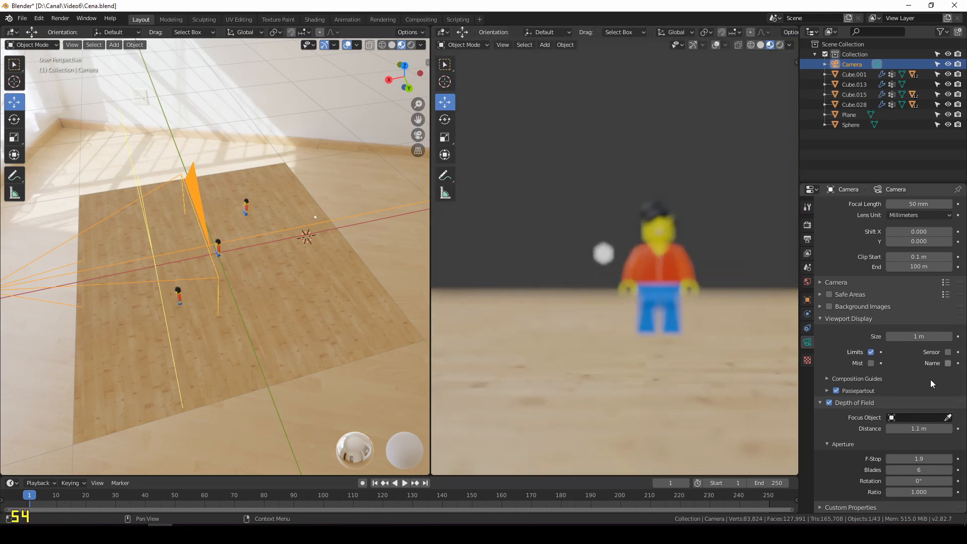
# Pick the central figure, Cube.001, as the camera's focus object and check the sphere's blur
pyautogui.click(948, 417)
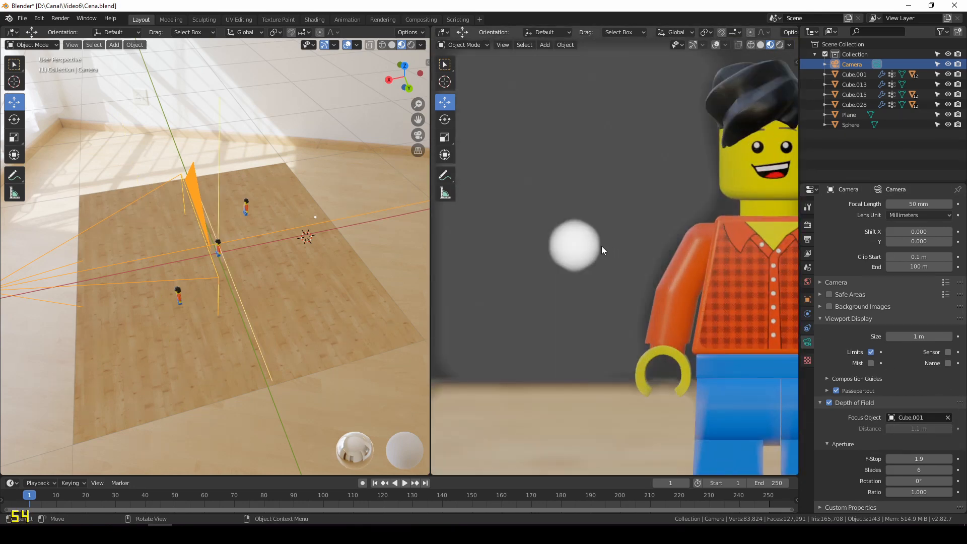
pyautogui.scroll(-3, 602, 245)
pyautogui.scroll(5, 604, 241)
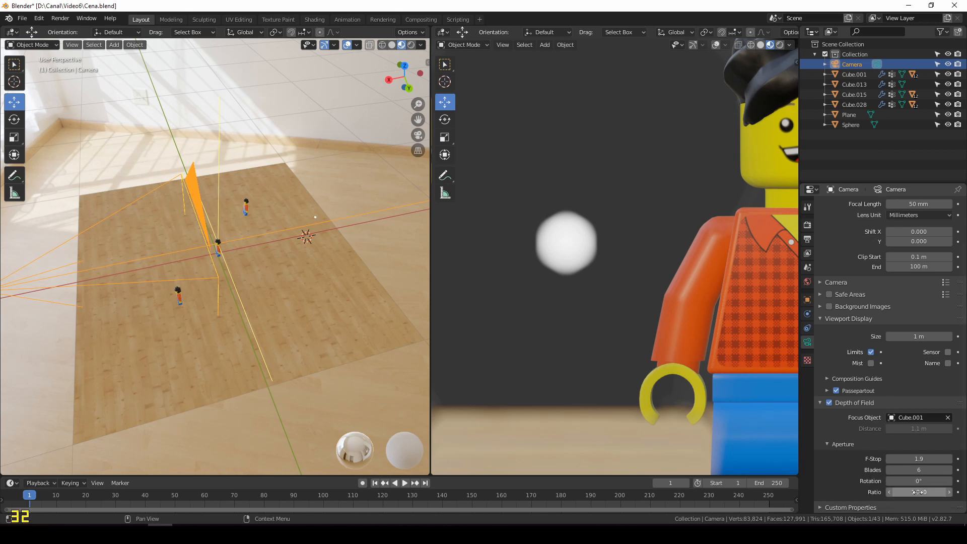
# Set the aperture blades to 3 and try different aperture rotations on the sphere's blur, cancelling each rotation
pyautogui.moveTo(918, 481); pyautogui.dragTo(897, 481)
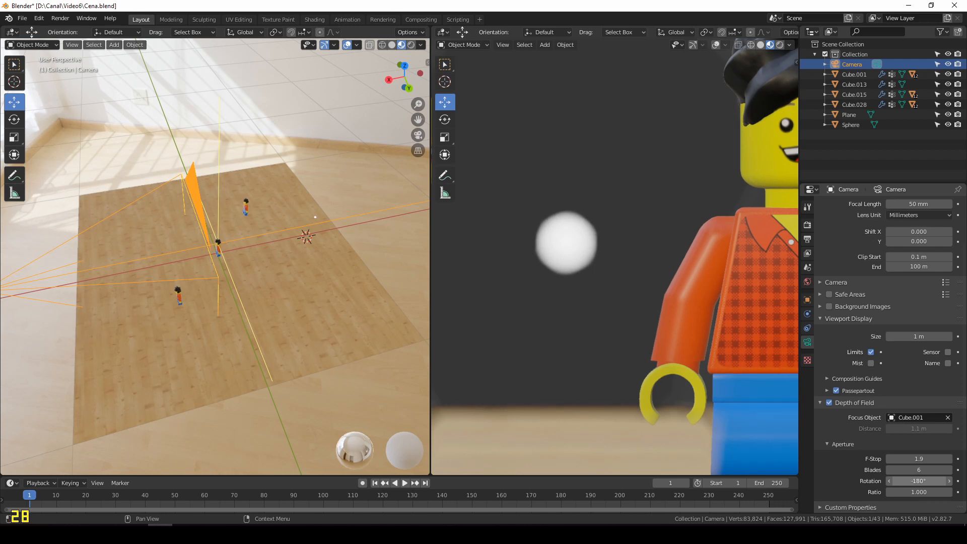
pyautogui.rightClick(913, 481)
pyautogui.click(912, 474)
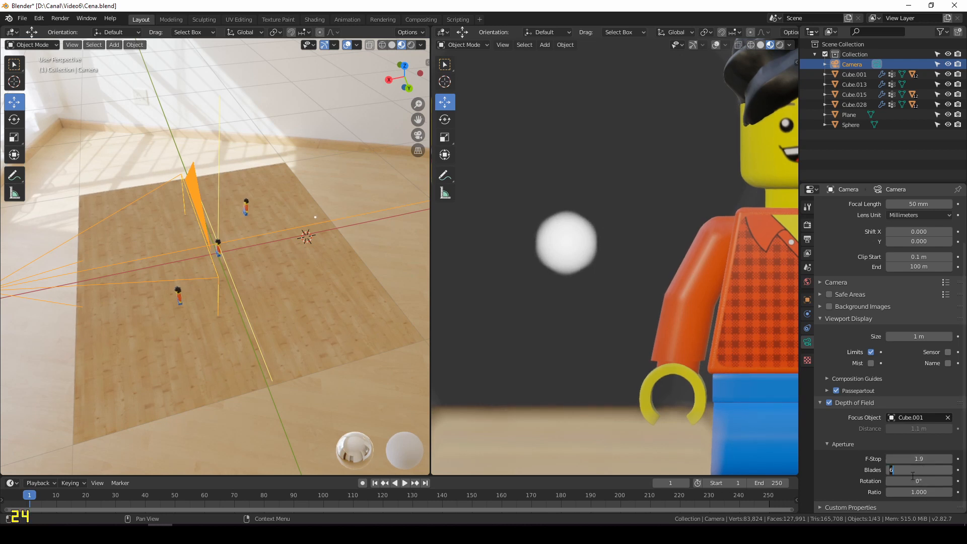
pyautogui.write('3')
pyautogui.press('Return')
pyautogui.moveTo(912, 480)
pyautogui.mouseDown()
pyautogui.moveTo(952, 480)
pyautogui.moveTo(895, 481)
pyautogui.mouseUp()
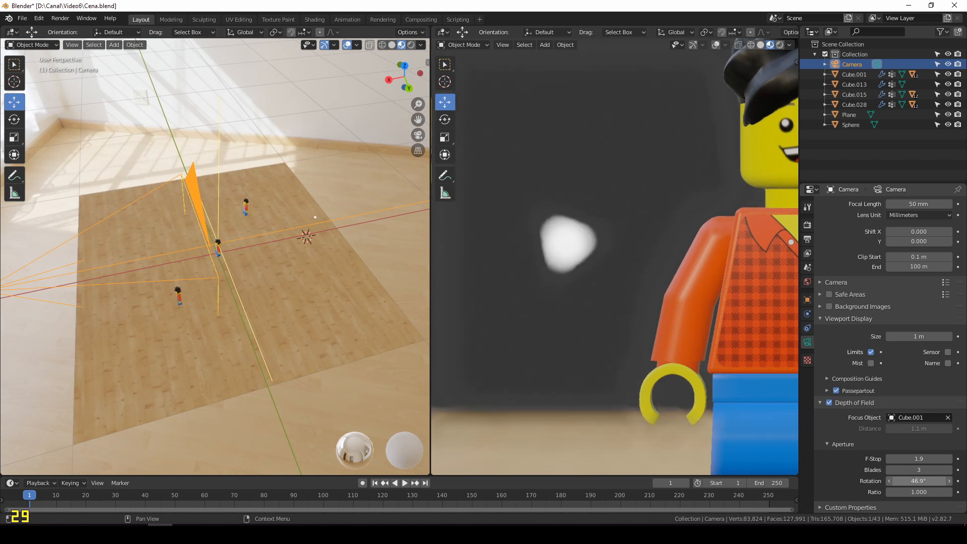
pyautogui.rightClick(908, 481)
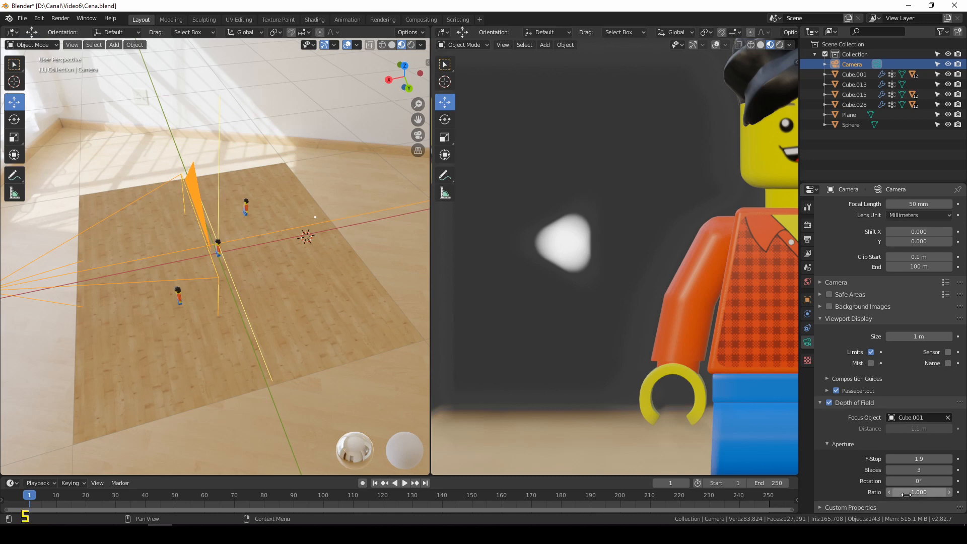
# Set the camera's aperture ratio to 2 and compare the blurred sphere's shape up close and from farther away
pyautogui.scroll(-20, 599, 279)
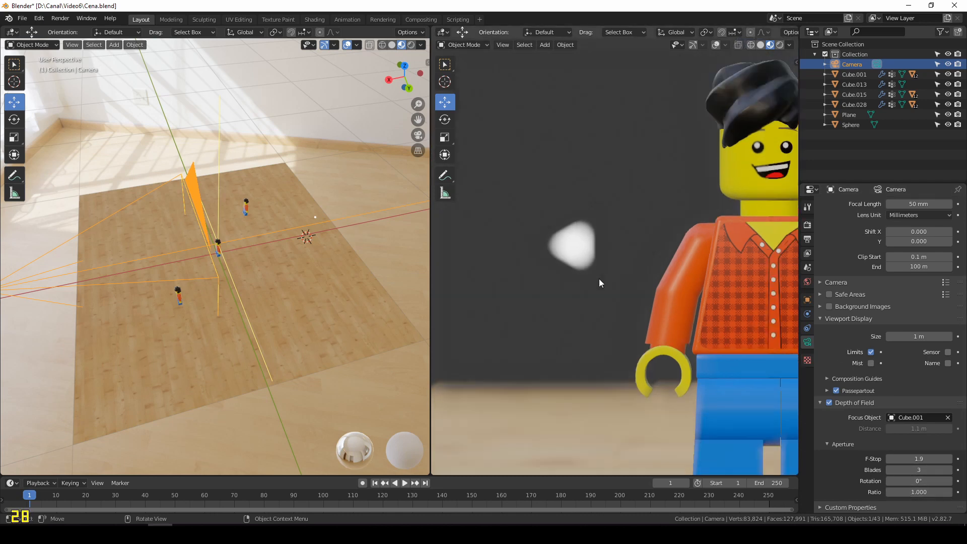
pyautogui.scroll(1, 604, 289)
pyautogui.scroll(-6, 918, 491)
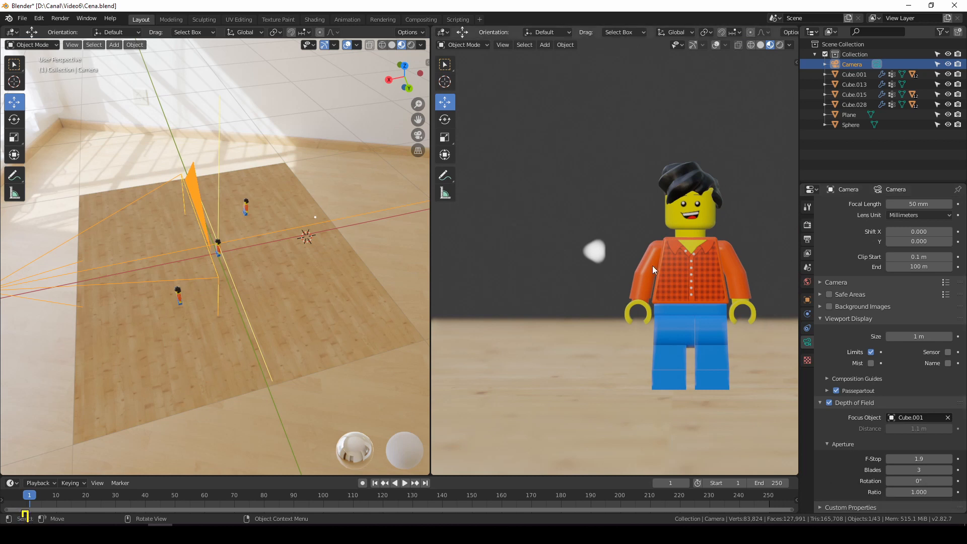
pyautogui.scroll(20, 574, 277)
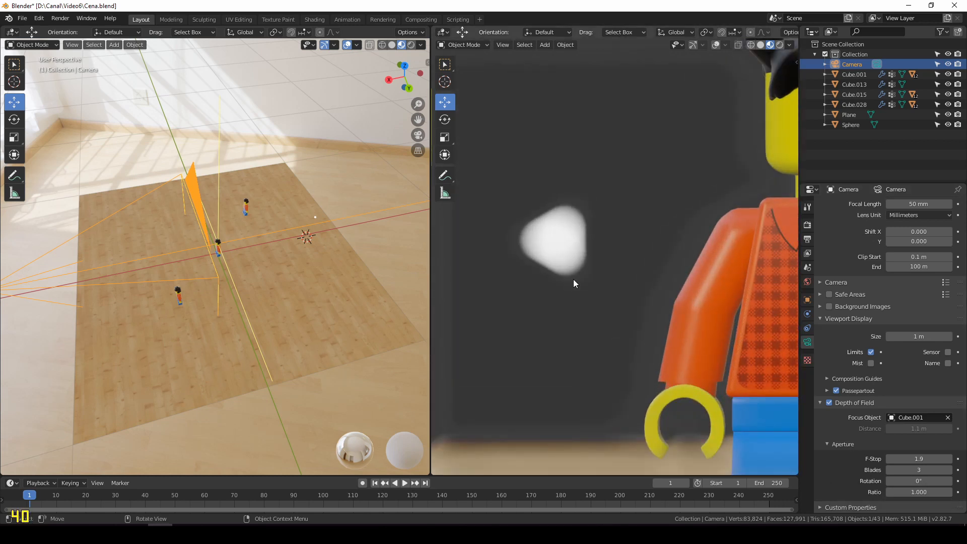
pyautogui.click(910, 493)
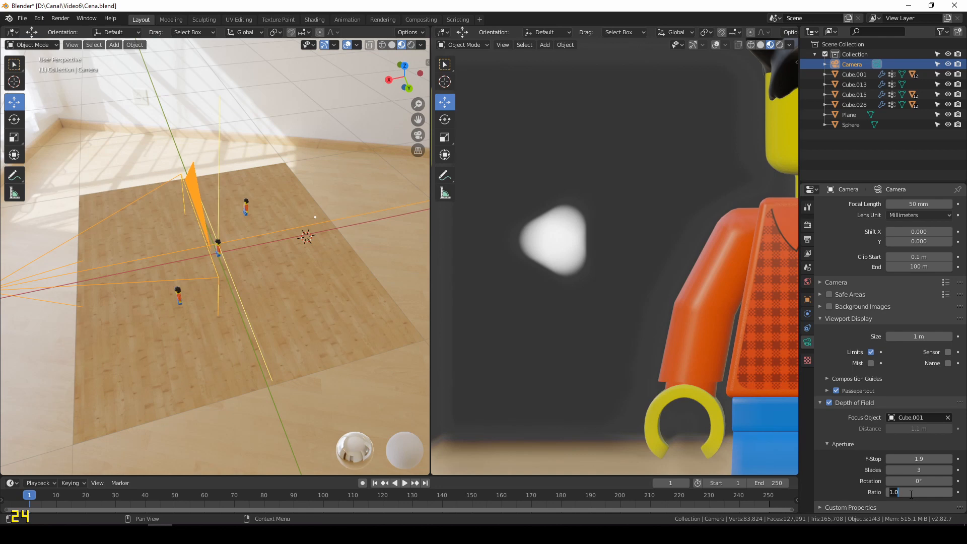
pyautogui.write('2')
pyautogui.press('Return')
pyautogui.scroll(-15, 615, 201)
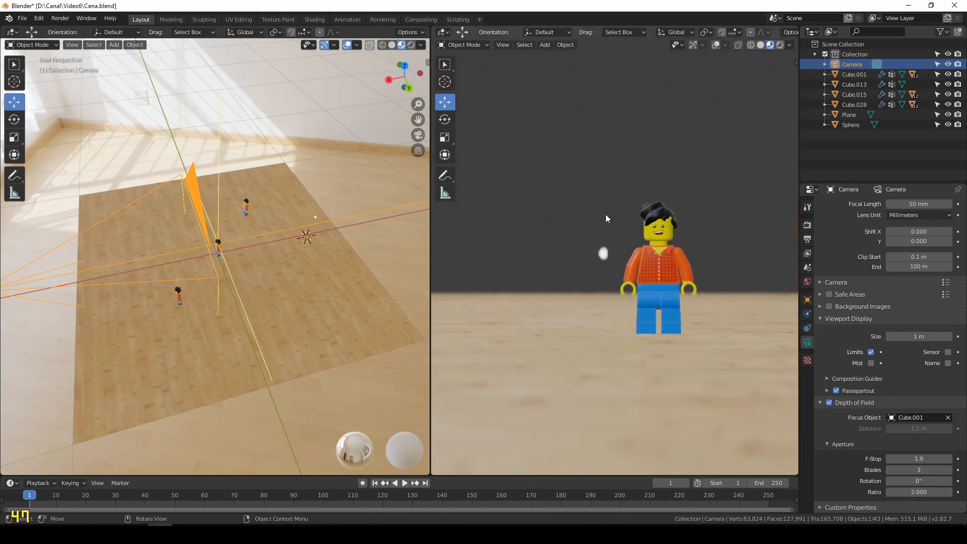
pyautogui.scroll(10, 604, 272)
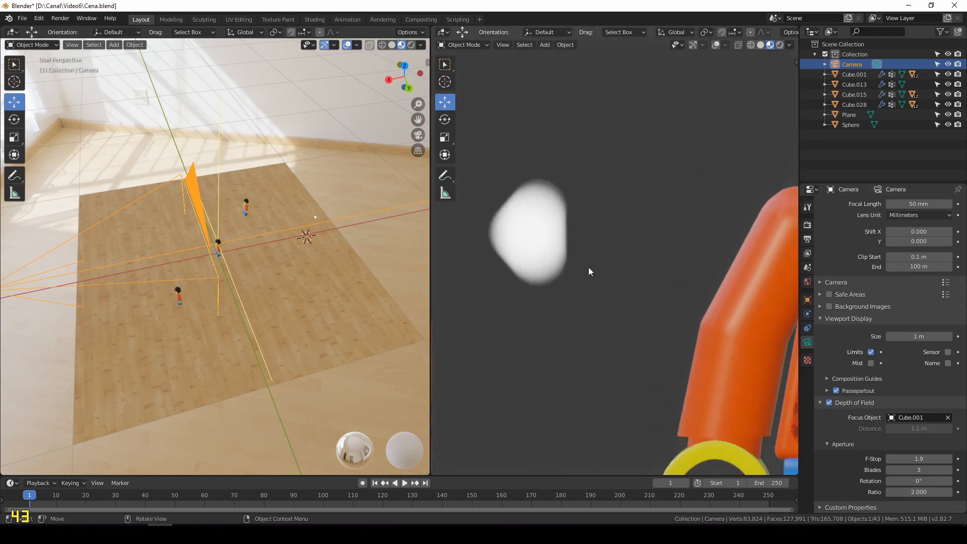
pyautogui.scroll(-12, 599, 266)
pyautogui.scroll(6, 625, 265)
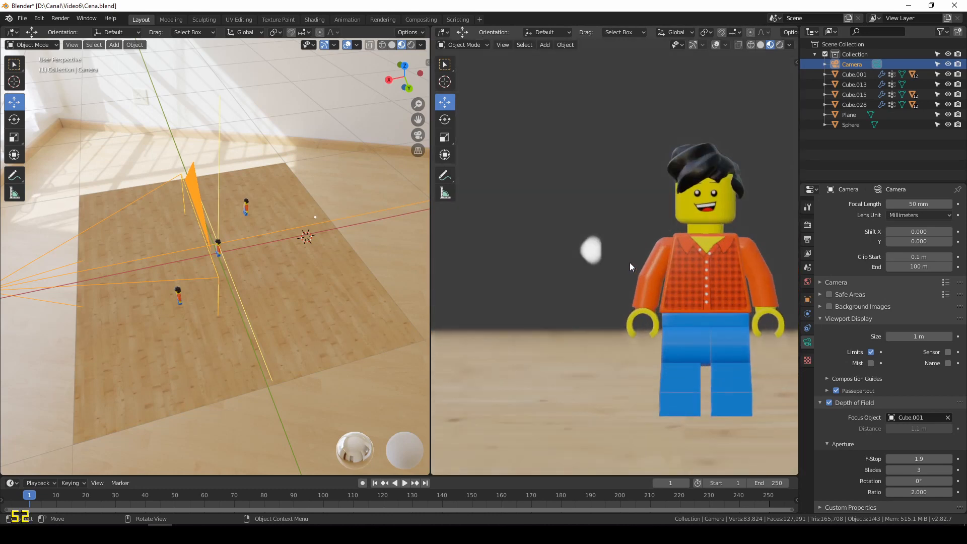
pyautogui.scroll(4, 622, 267)
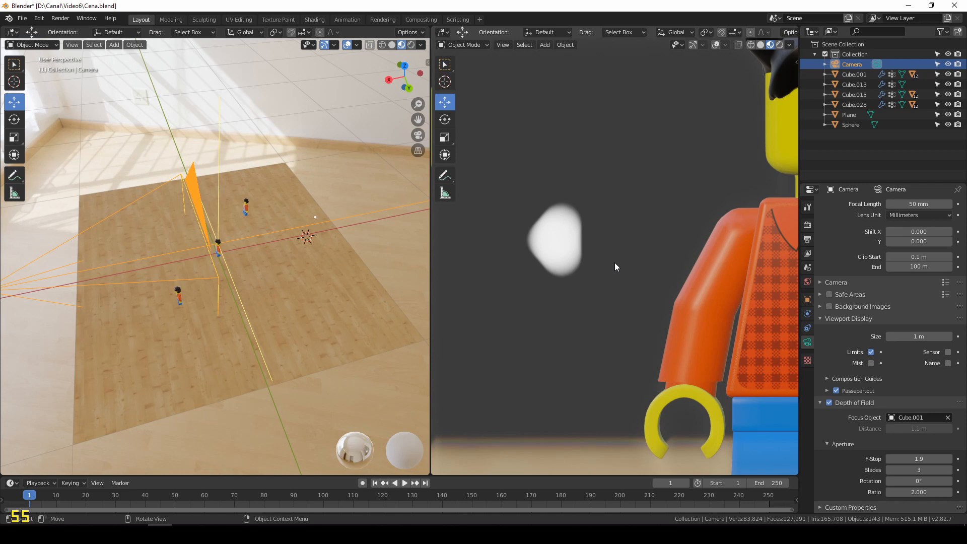
pyautogui.scroll(-4, 625, 348)
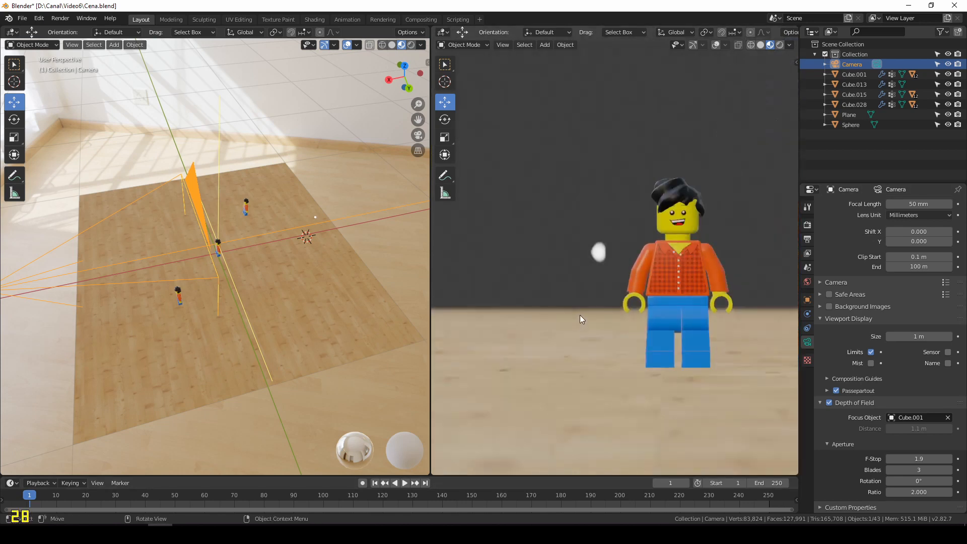
pyautogui.scroll(4, 591, 298)
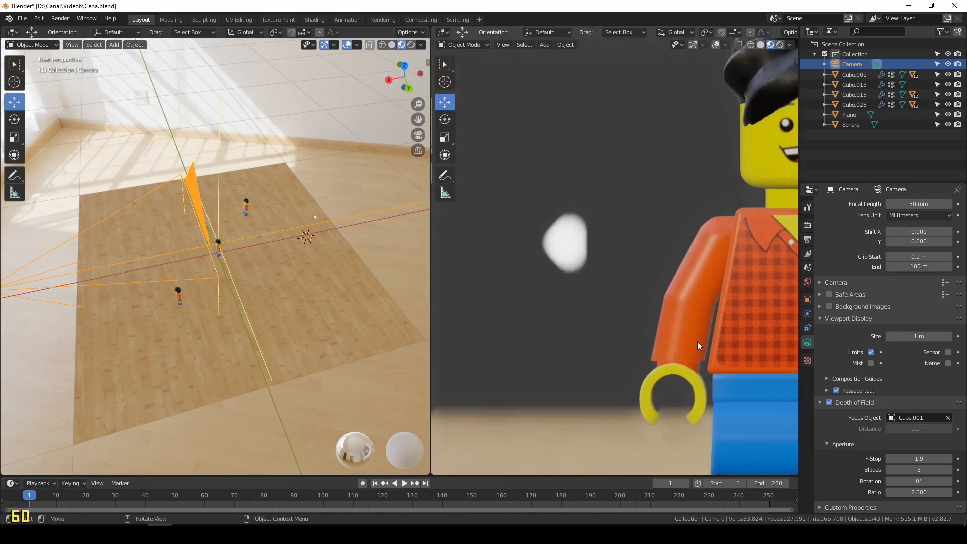
# Set the camera's aperture ratio back to 1 and check the sphere's blur
pyautogui.click(909, 491)
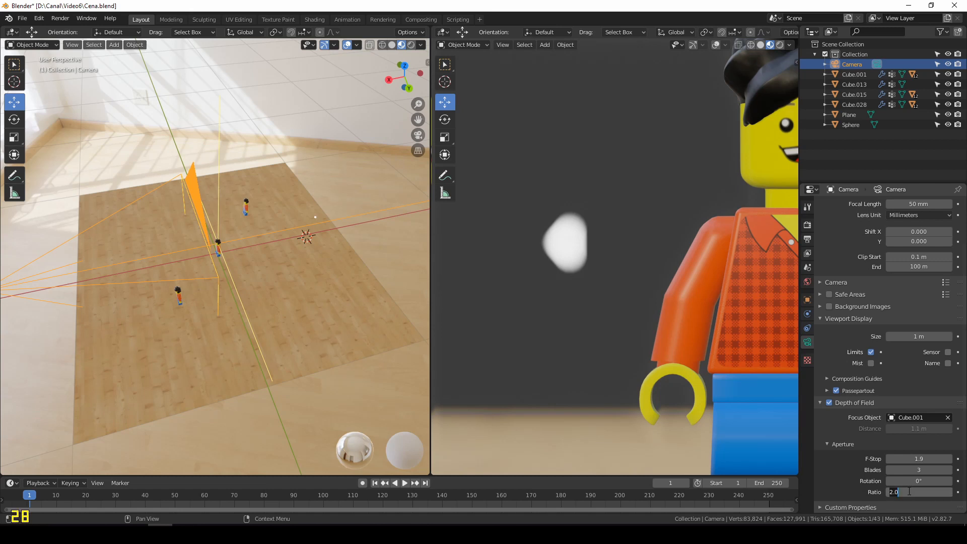
pyautogui.press('Escape')
pyautogui.scroll(-4, 581, 186)
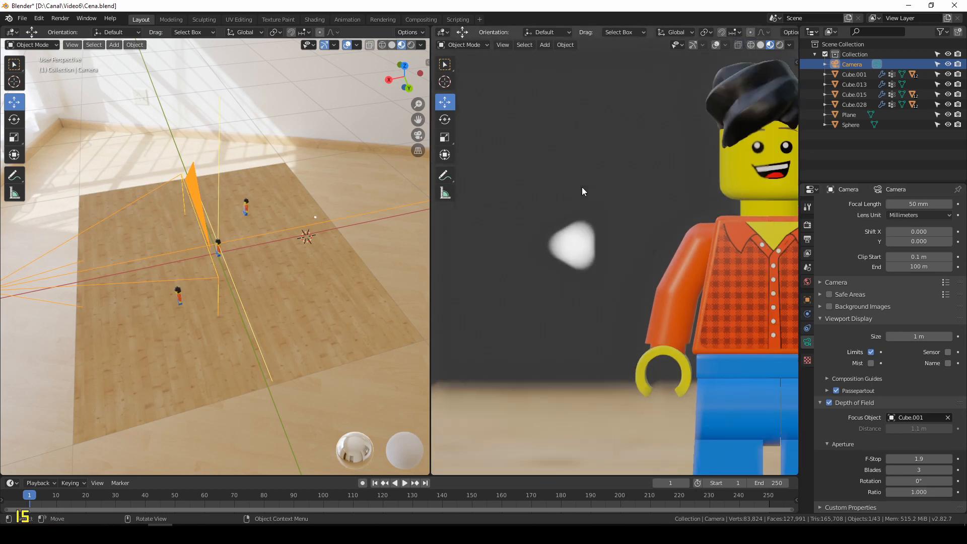
pyautogui.scroll(-3, 627, 245)
pyautogui.scroll(7, 622, 252)
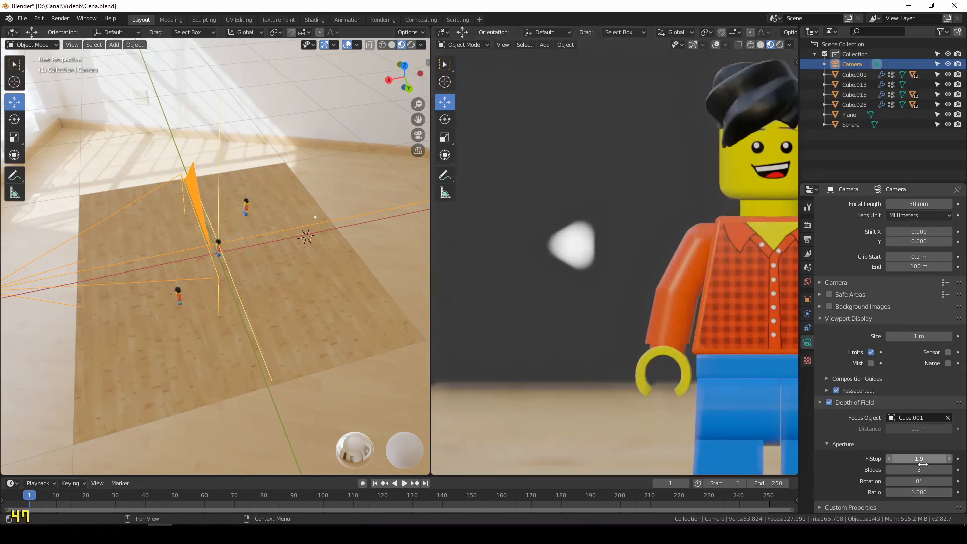
# Raise the camera's aperture blades to 5 and check the figures and the sphere in the camera view
pyautogui.click(948, 470)
pyautogui.click(948, 470)
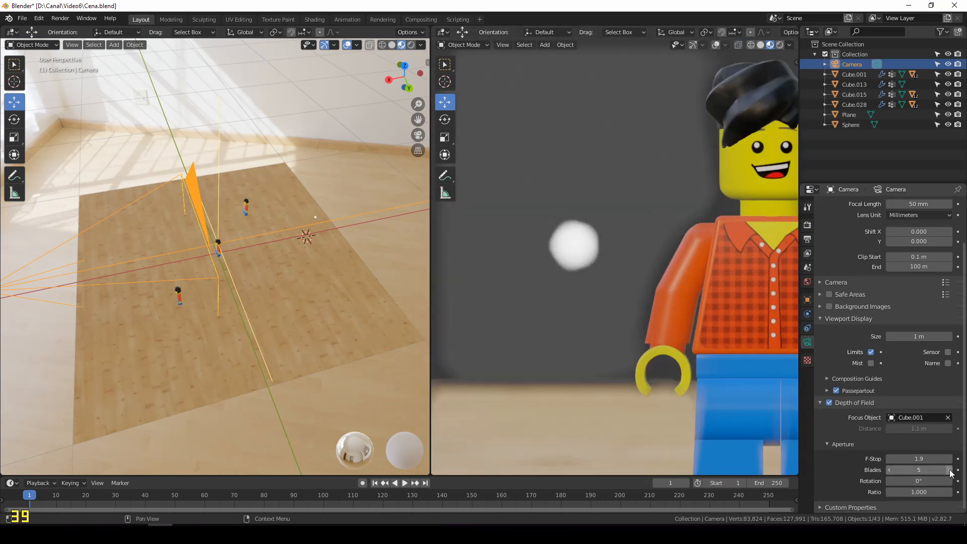
pyautogui.scroll(-1, 596, 236)
pyautogui.scroll(-10, 596, 240)
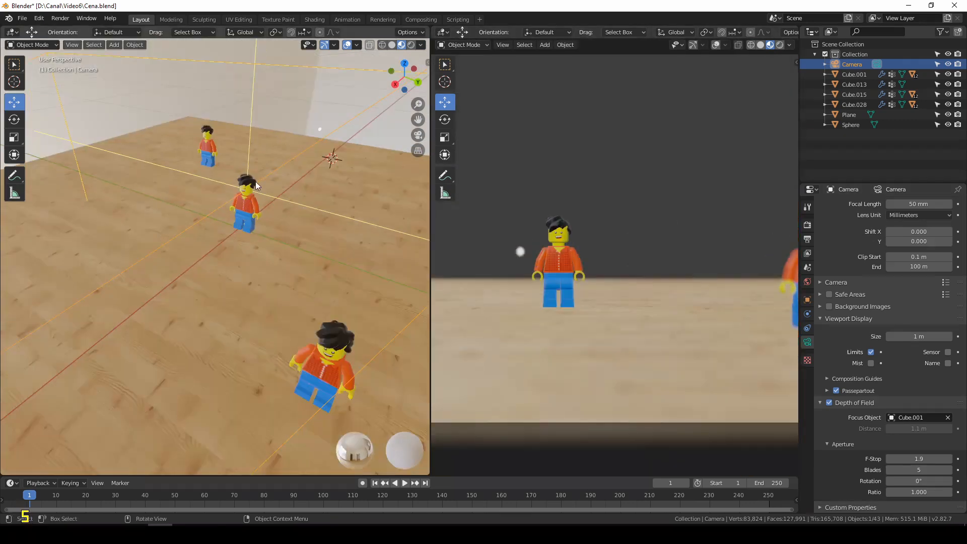
pyautogui.scroll(-1, 255, 186)
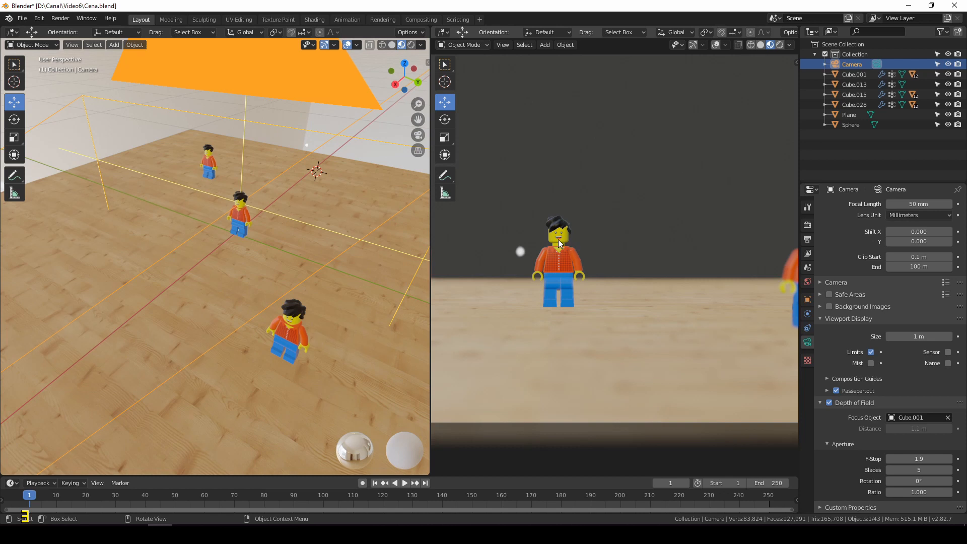
# Show the camera view in Rendered shading to examine the background blur behind the central figure
pyautogui.scroll(-1, 562, 282)
pyautogui.press('z')
pyautogui.click(571, 242)
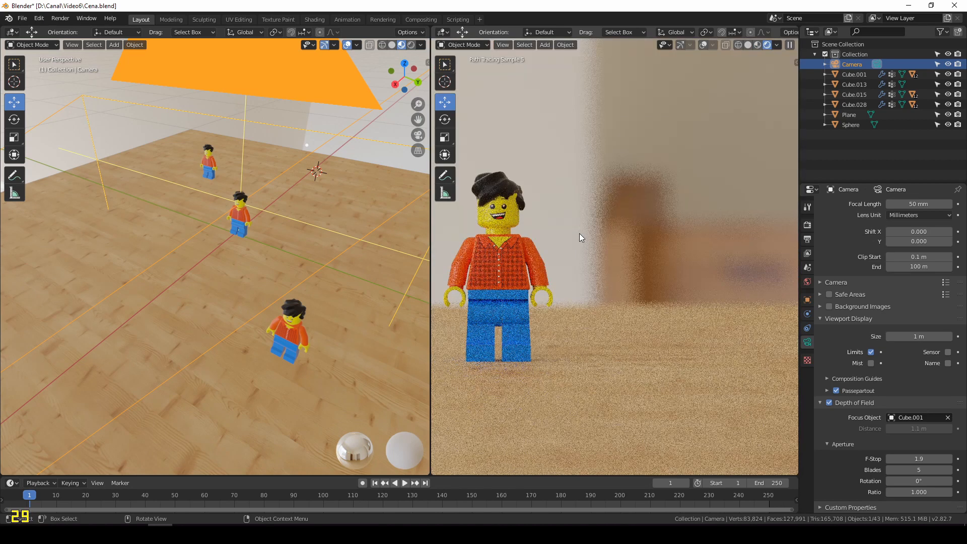
pyautogui.scroll(-3, 268, 219)
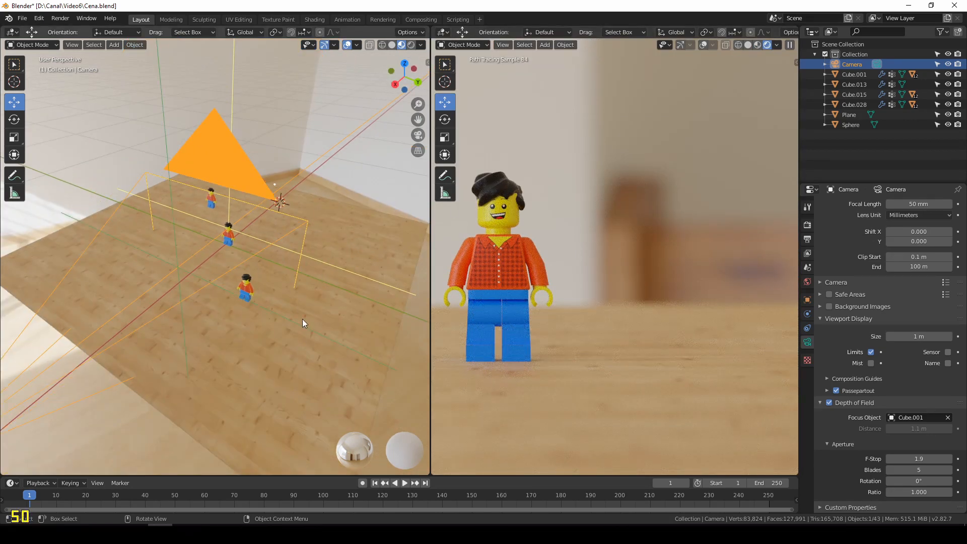
# Switch both viewports to Solid shading and show the perspective viewport through the camera
pyautogui.press('z')
pyautogui.click(329, 138)
pyautogui.scroll(4, 276, 305)
pyautogui.press('z')
pyautogui.click(351, 312)
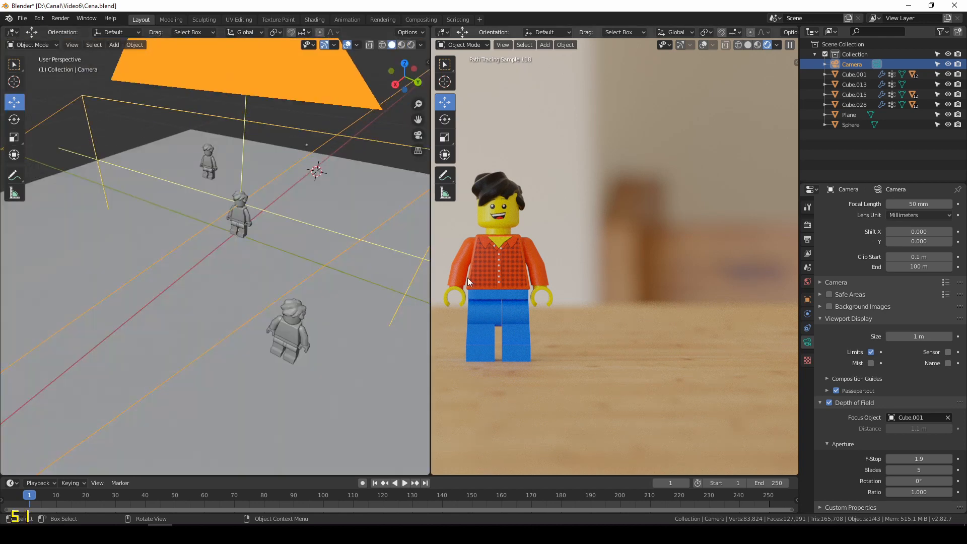
pyautogui.press('z')
pyautogui.click(559, 277)
pyautogui.moveTo(310, 279); pyautogui.dragTo(328, 243, button='middle')
pyautogui.scroll(2, 319, 240)
pyautogui.press('KP_0')
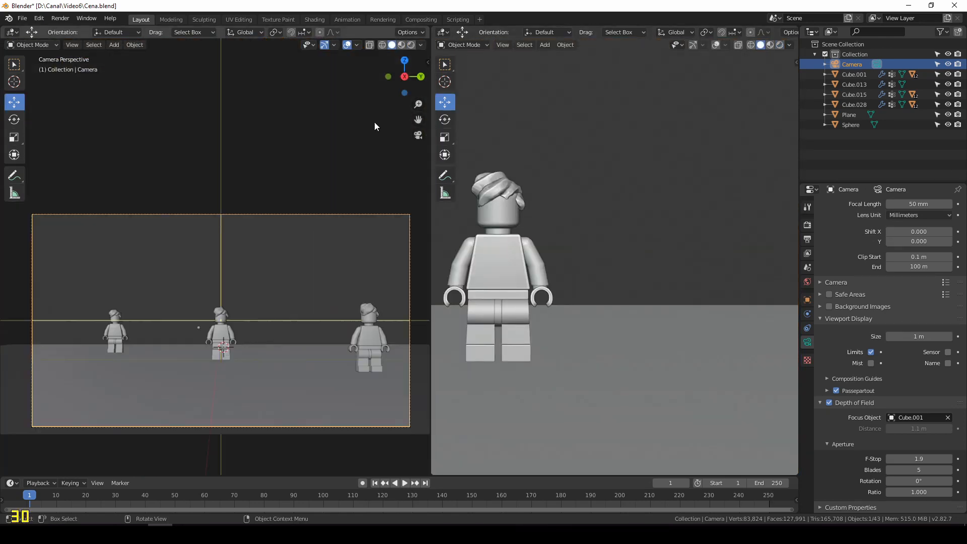
# Enable Depth of Field in the camera-perspective viewport's Solid shading options and check the central figure
pyautogui.click(420, 45)
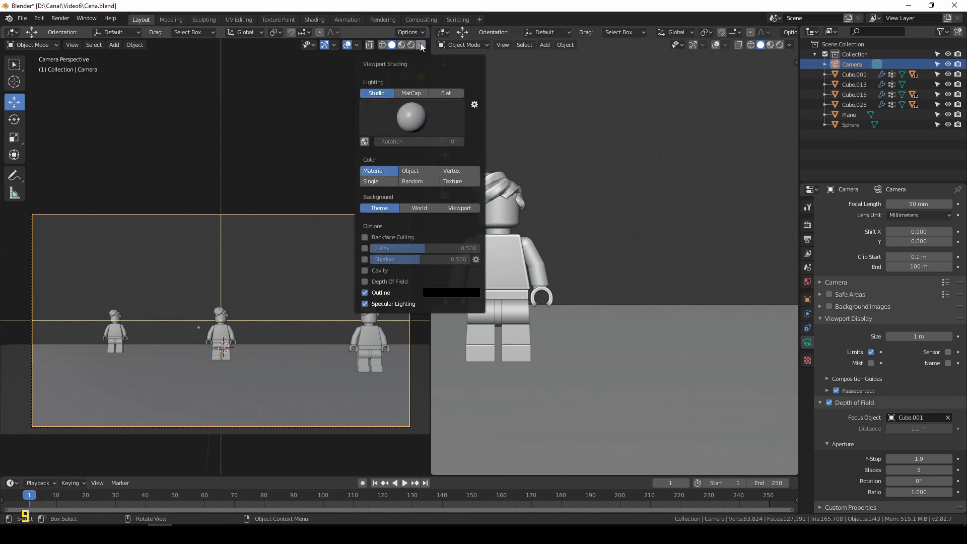
pyautogui.click(365, 282)
pyautogui.scroll(7, 288, 319)
pyautogui.keyDown('shift'); pyautogui.moveTo(254, 411); pyautogui.dragTo(224, 183, button='middle'); pyautogui.keyUp('shift')
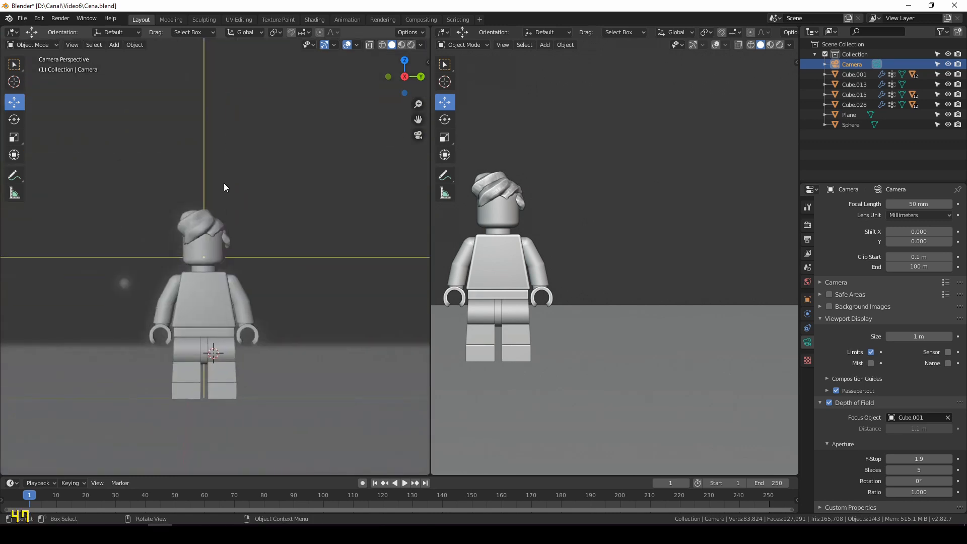
# Examine the solid view's blur on the sphere and the figure farthest from the camera, and try adjusting the F-Stop
pyautogui.scroll(-3, 226, 186)
pyautogui.scroll(4, 198, 291)
pyautogui.keyDown('shift'); pyautogui.moveTo(197, 291); pyautogui.dragTo(428, 282, button='middle'); pyautogui.keyUp('shift')
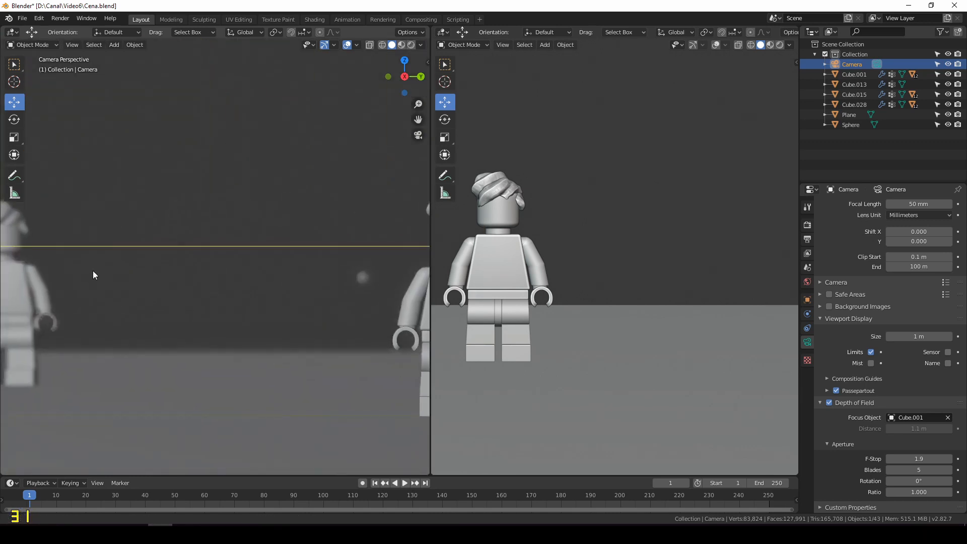
pyautogui.keyDown('shift'); pyautogui.moveTo(92, 270); pyautogui.dragTo(296, 272, button='middle'); pyautogui.keyUp('shift')
pyautogui.scroll(4, 217, 270)
pyautogui.scroll(-6, 224, 237)
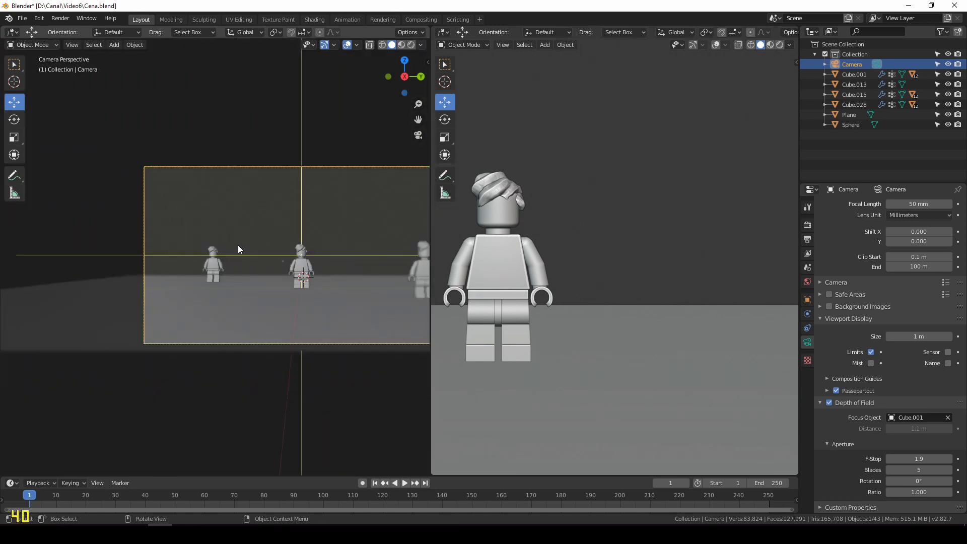
pyautogui.scroll(7, 235, 240)
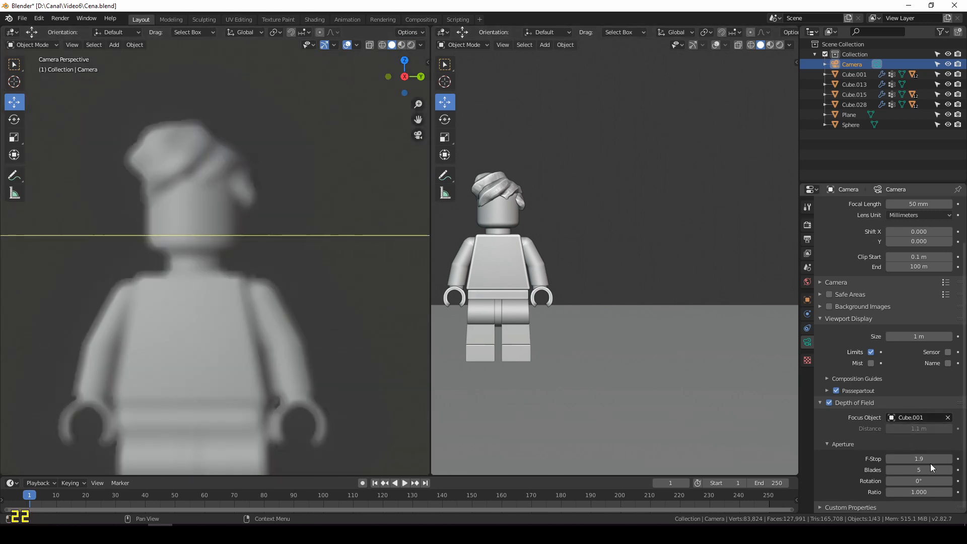
pyautogui.moveTo(927, 460)
pyautogui.mouseDown()
pyautogui.moveTo(856, 460)
pyautogui.moveTo(925, 460)
pyautogui.mouseUp()
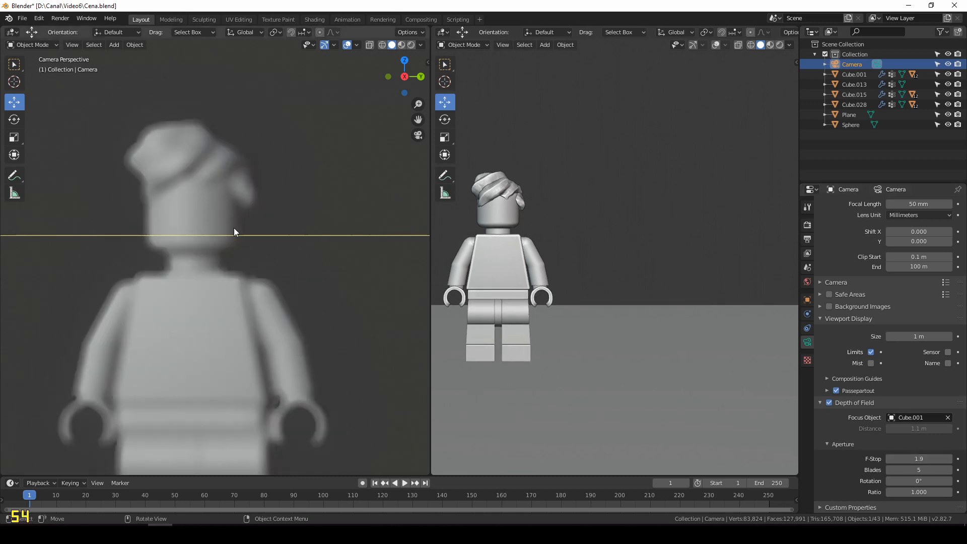
# Switch the camera-perspective viewport to Material Preview shading and examine the blur on the sphere and figures
pyautogui.scroll(-15, 235, 230)
pyautogui.moveTo(321, 253)
pyautogui.keyDown('shift'); pyautogui.mouseDown(button='middle')
pyautogui.moveTo(189, 237)
pyautogui.moveTo(260, 255)
pyautogui.moveTo(174, 269)
pyautogui.mouseUp(button='middle'); pyautogui.keyUp('shift')
pyautogui.scroll(5, 189, 227)
pyautogui.press('z')
pyautogui.scroll(-5, 206, 210)
pyautogui.scroll(5, 258, 254)
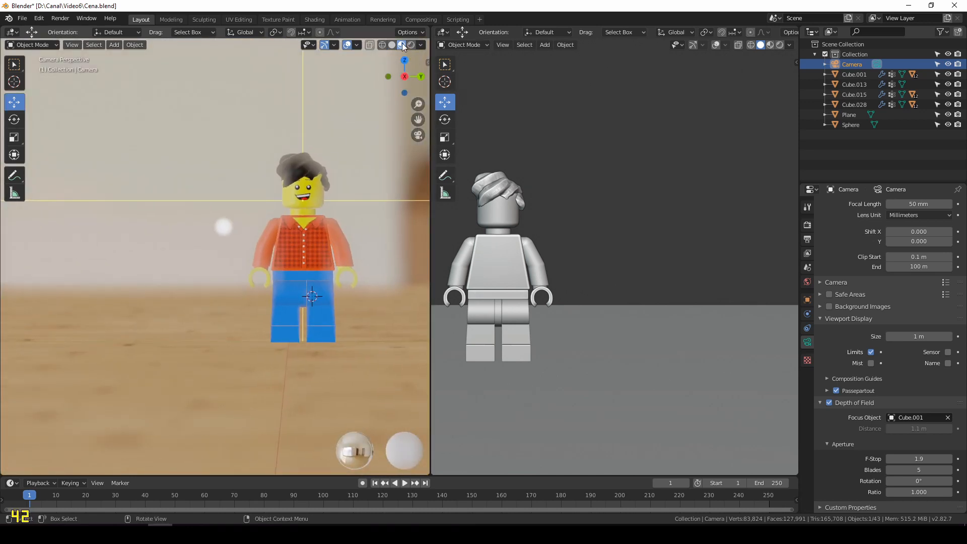
pyautogui.scroll(5, 248, 236)
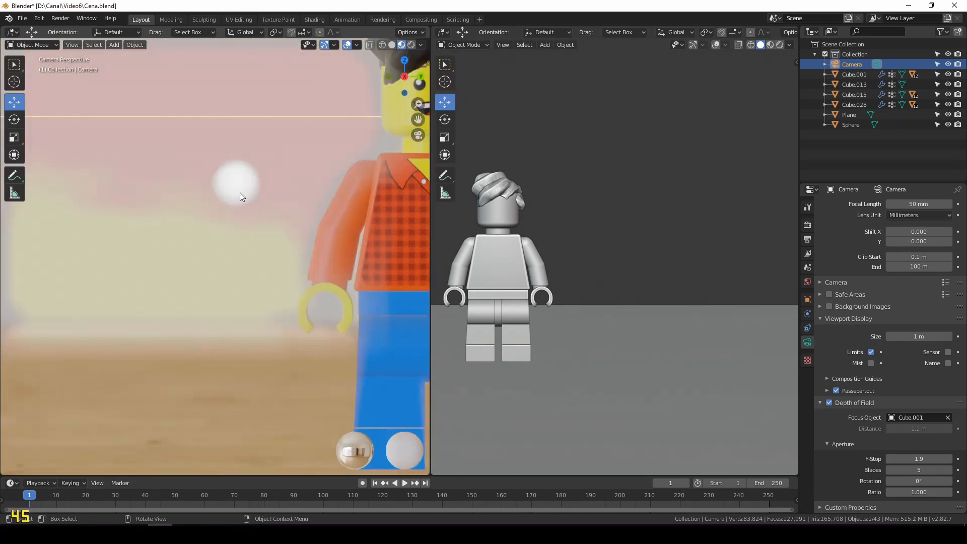
pyautogui.scroll(-6, 240, 192)
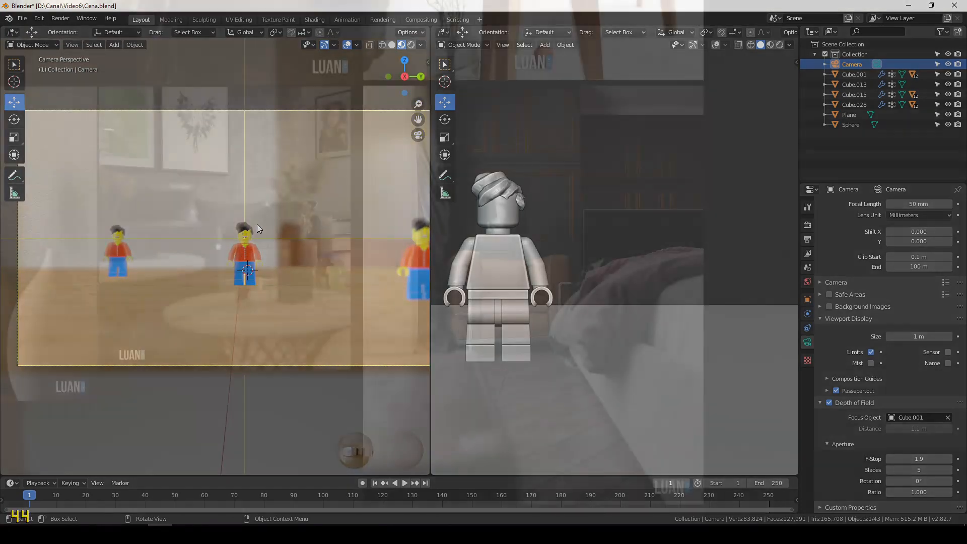